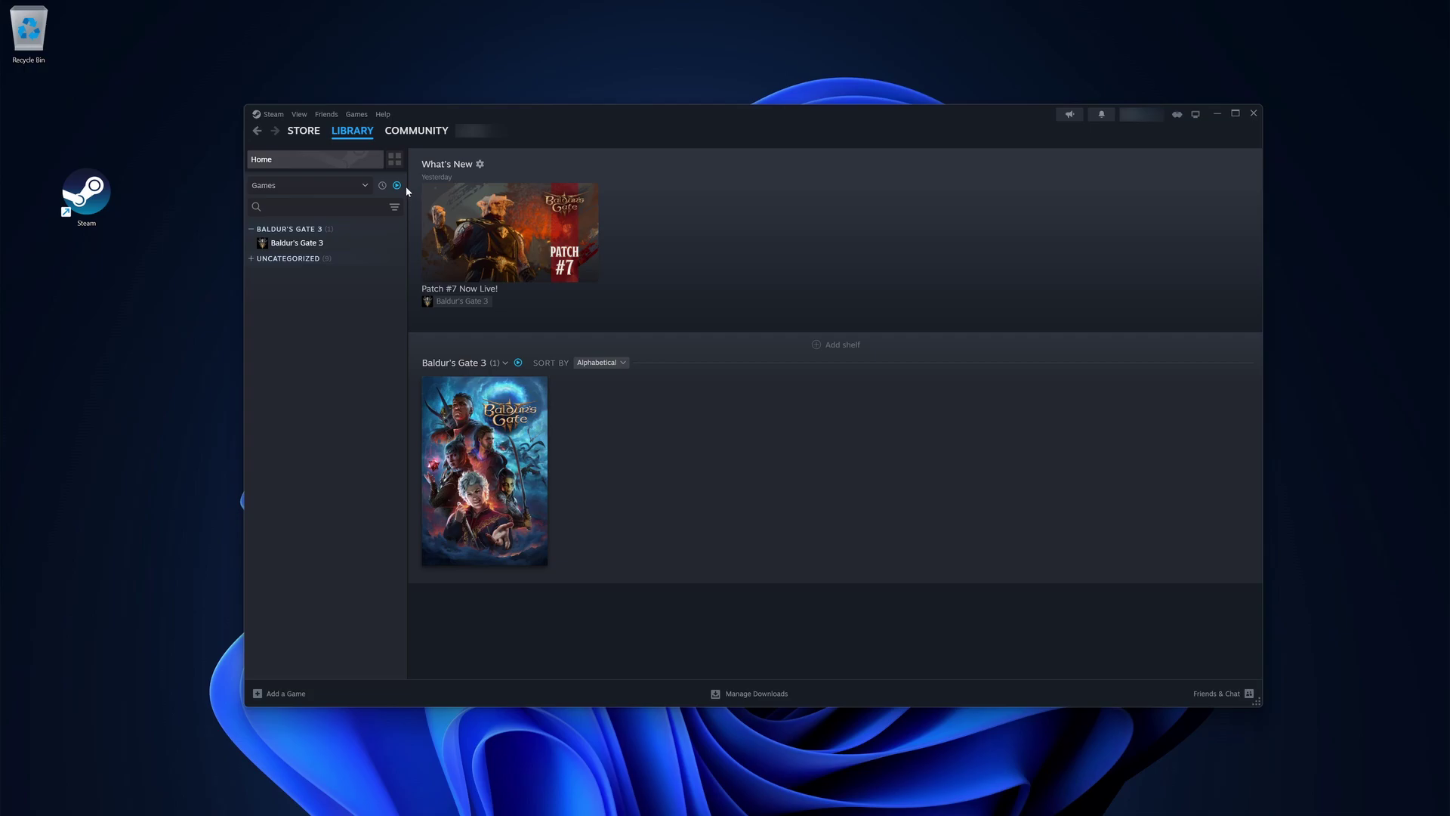
Turn off the ready-to-play filter in the library and include Tools alongside Games in the list.
{"action": "left_click", "coordinate": [397, 186]}
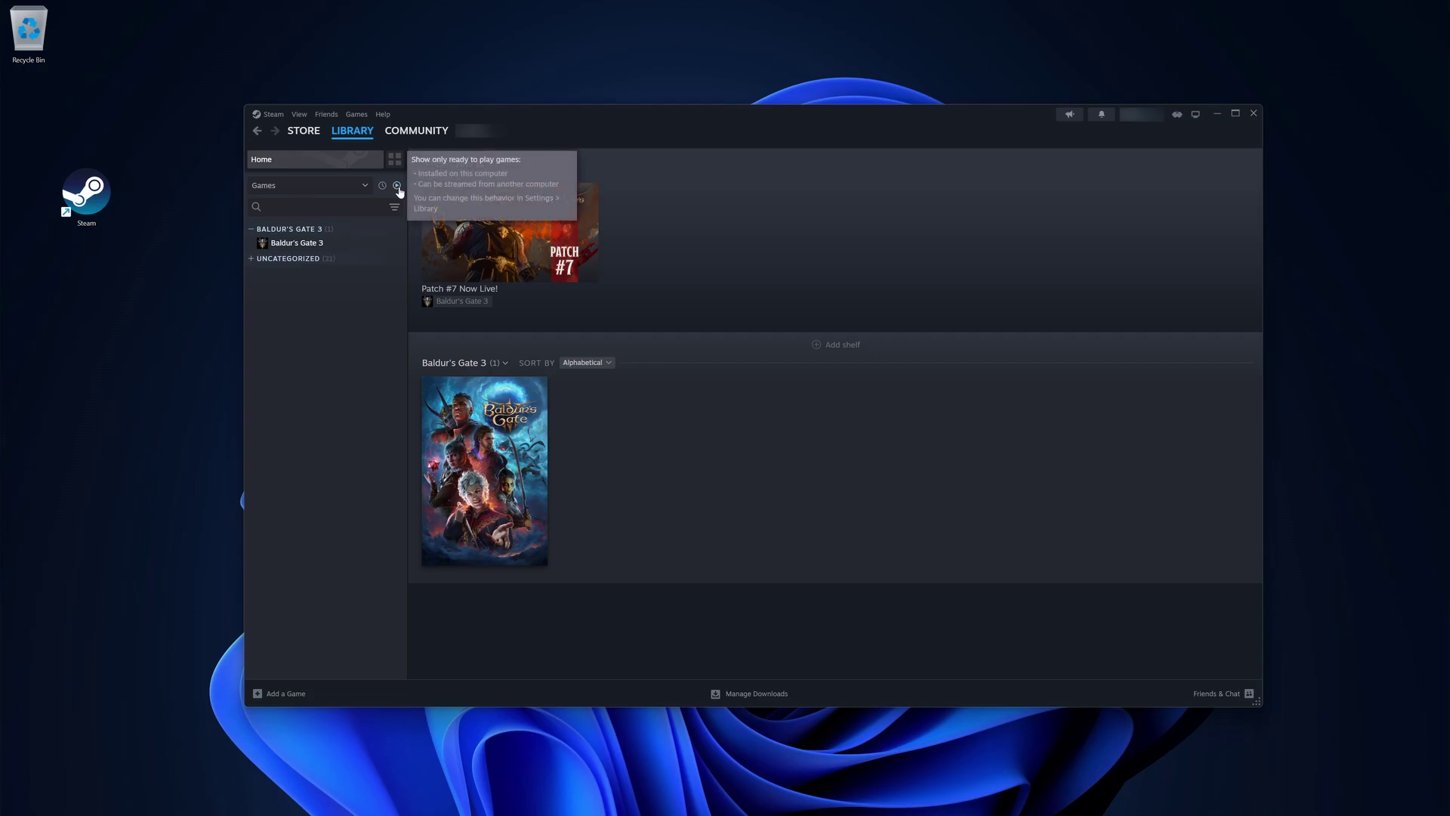
{"action": "left_click", "coordinate": [333, 189]}
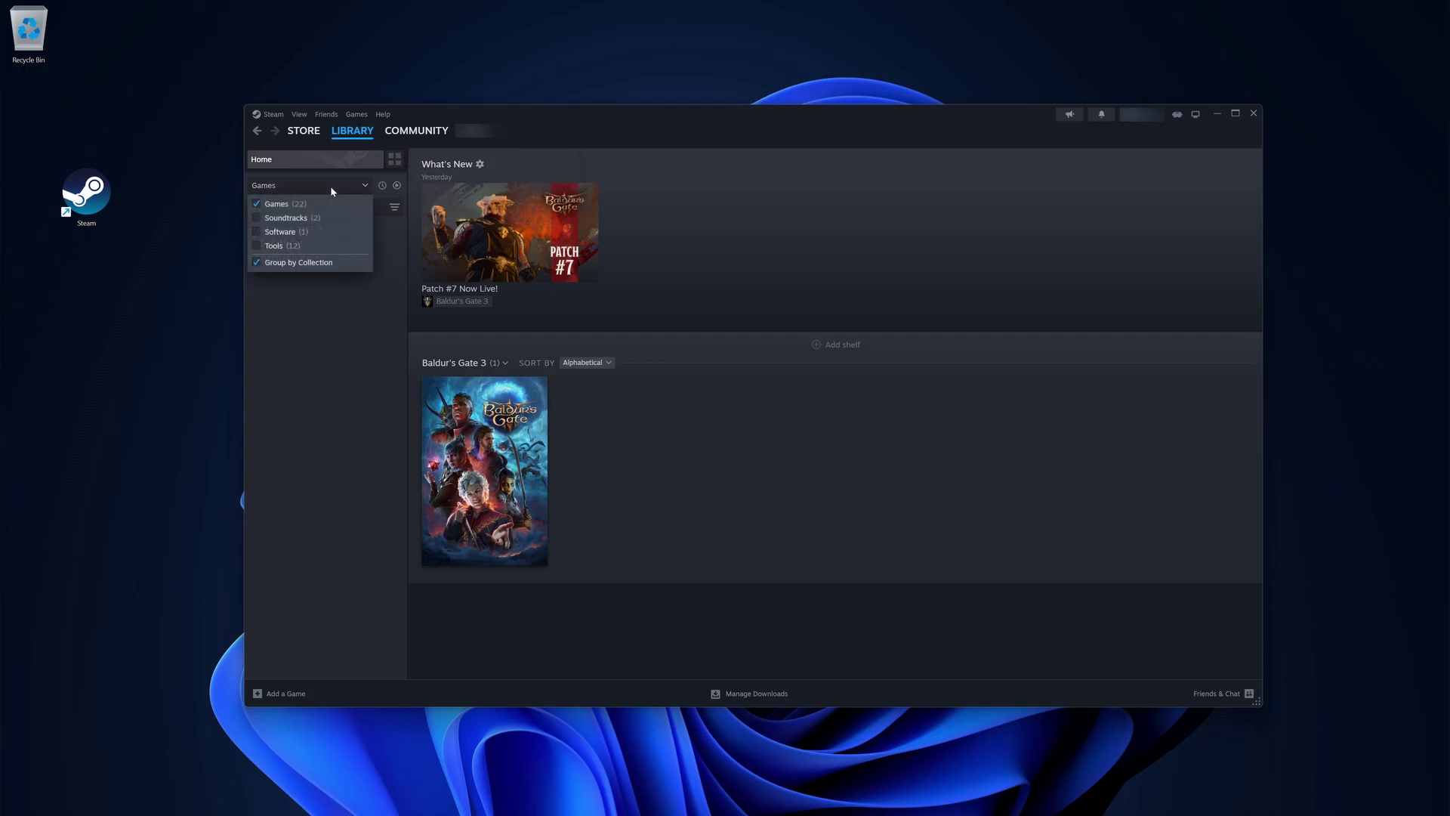
{"action": "left_click", "coordinate": [285, 248]}
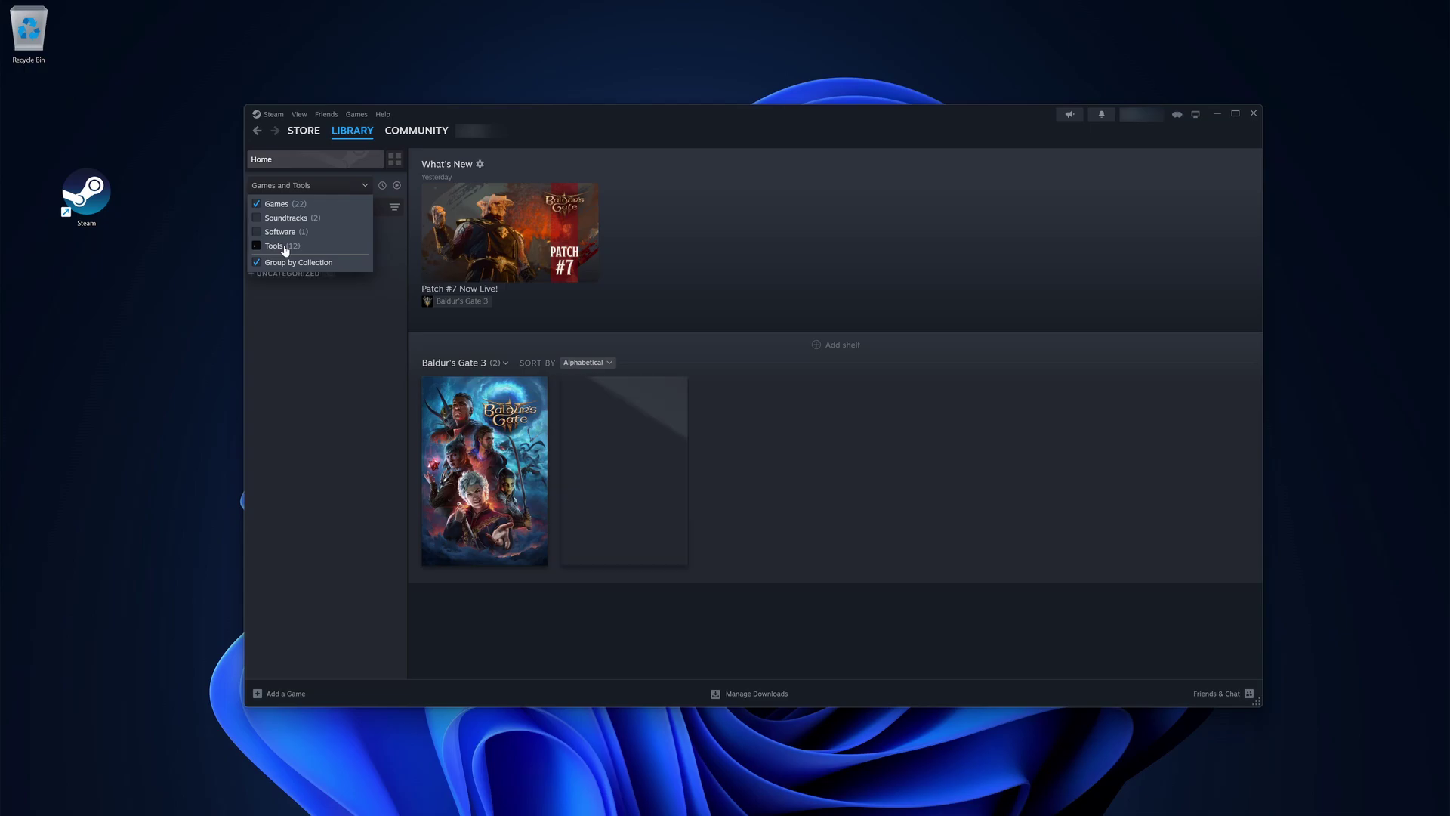
{"action": "left_click", "coordinate": [370, 352]}
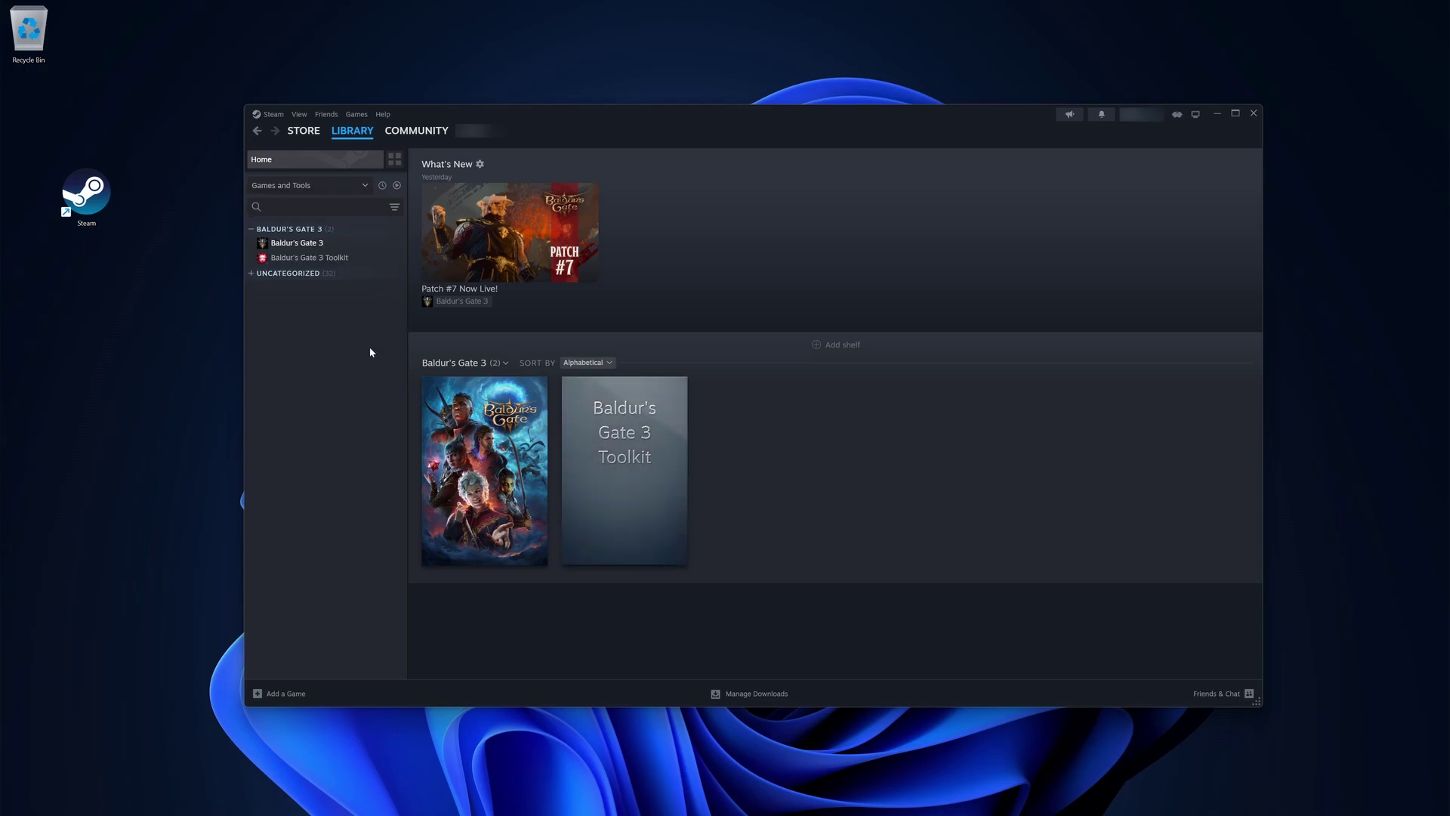
Install the Baldur's Gate 3 Toolkit on the Samsung 980 NVME (C:) drive.
{"action": "left_click", "coordinate": [346, 261]}
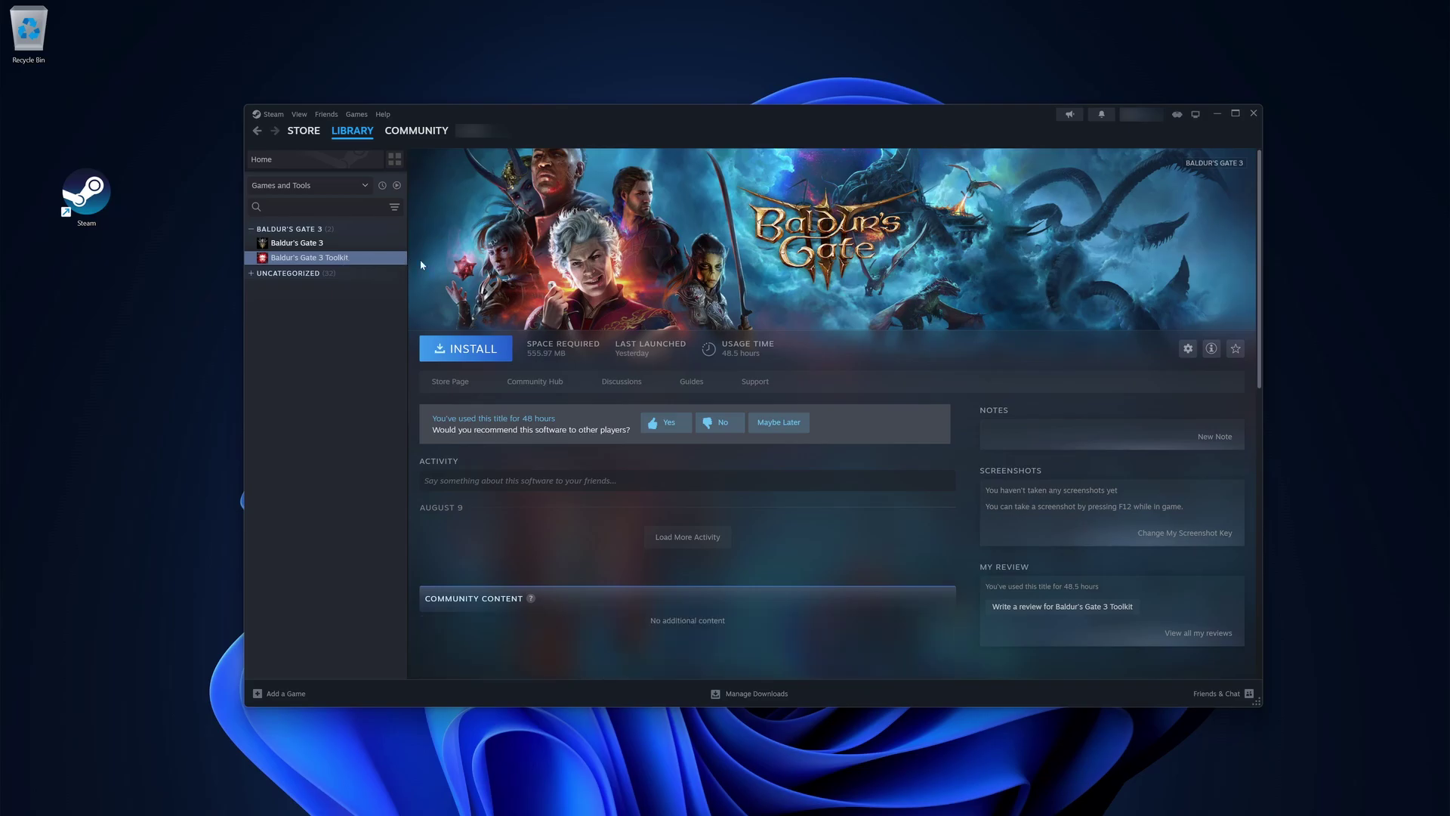
{"action": "left_click", "coordinate": [483, 343]}
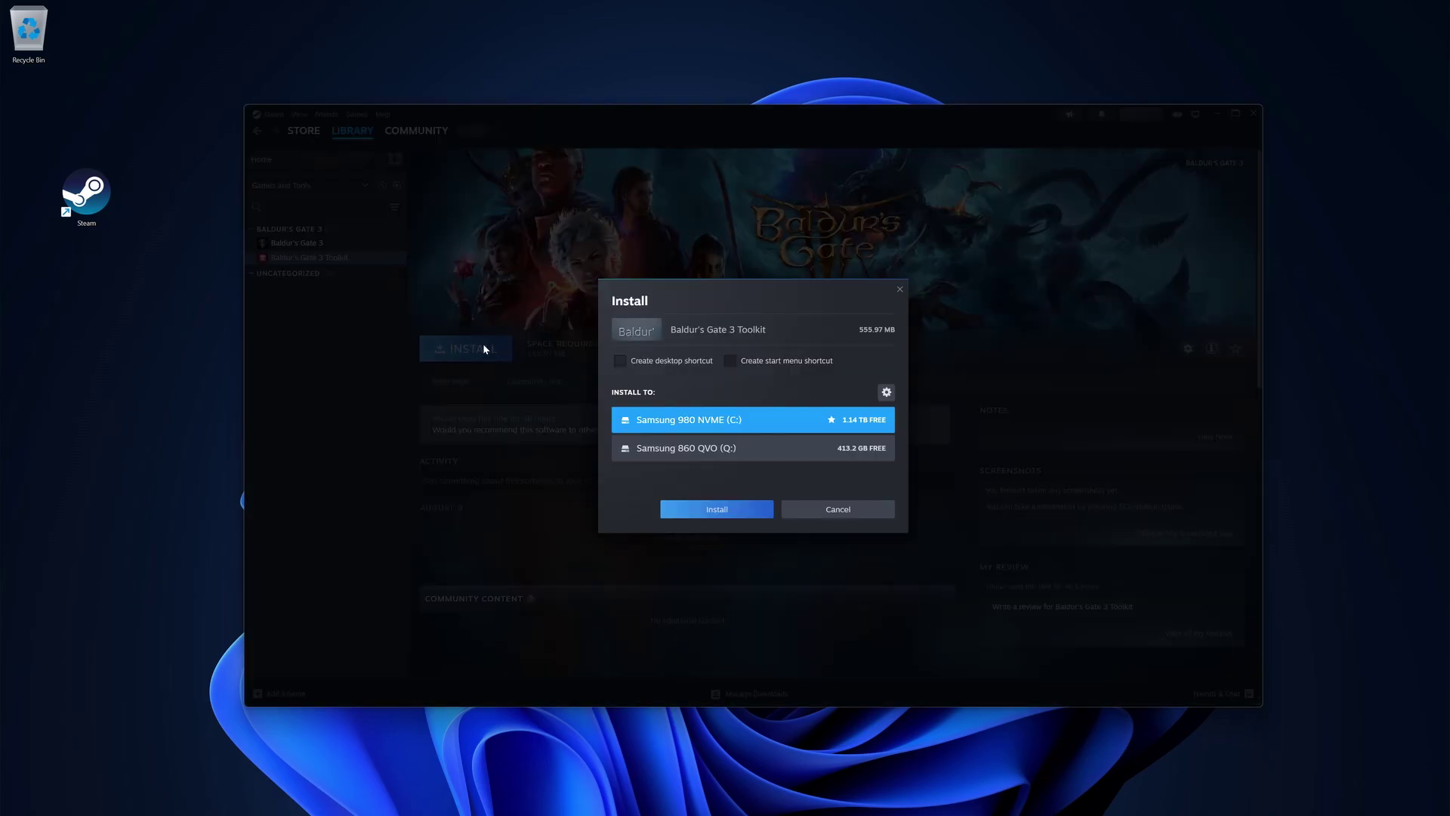
{"action": "left_click", "coordinate": [713, 510]}
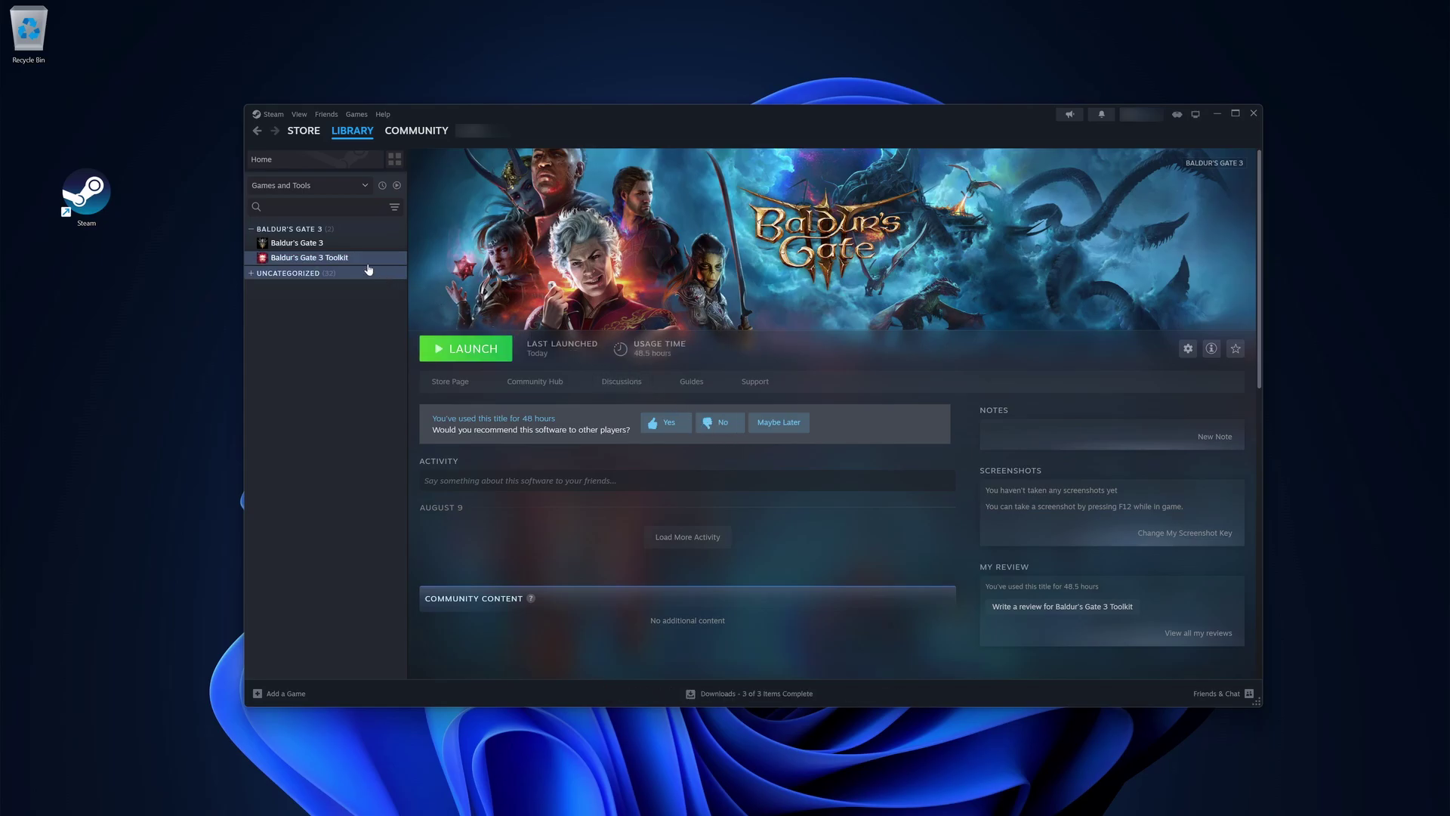
Enable installation of the BG3 Toolkit Data DLC in the properties of Baldur's Gate 3.
{"action": "right_click", "coordinate": [339, 248]}
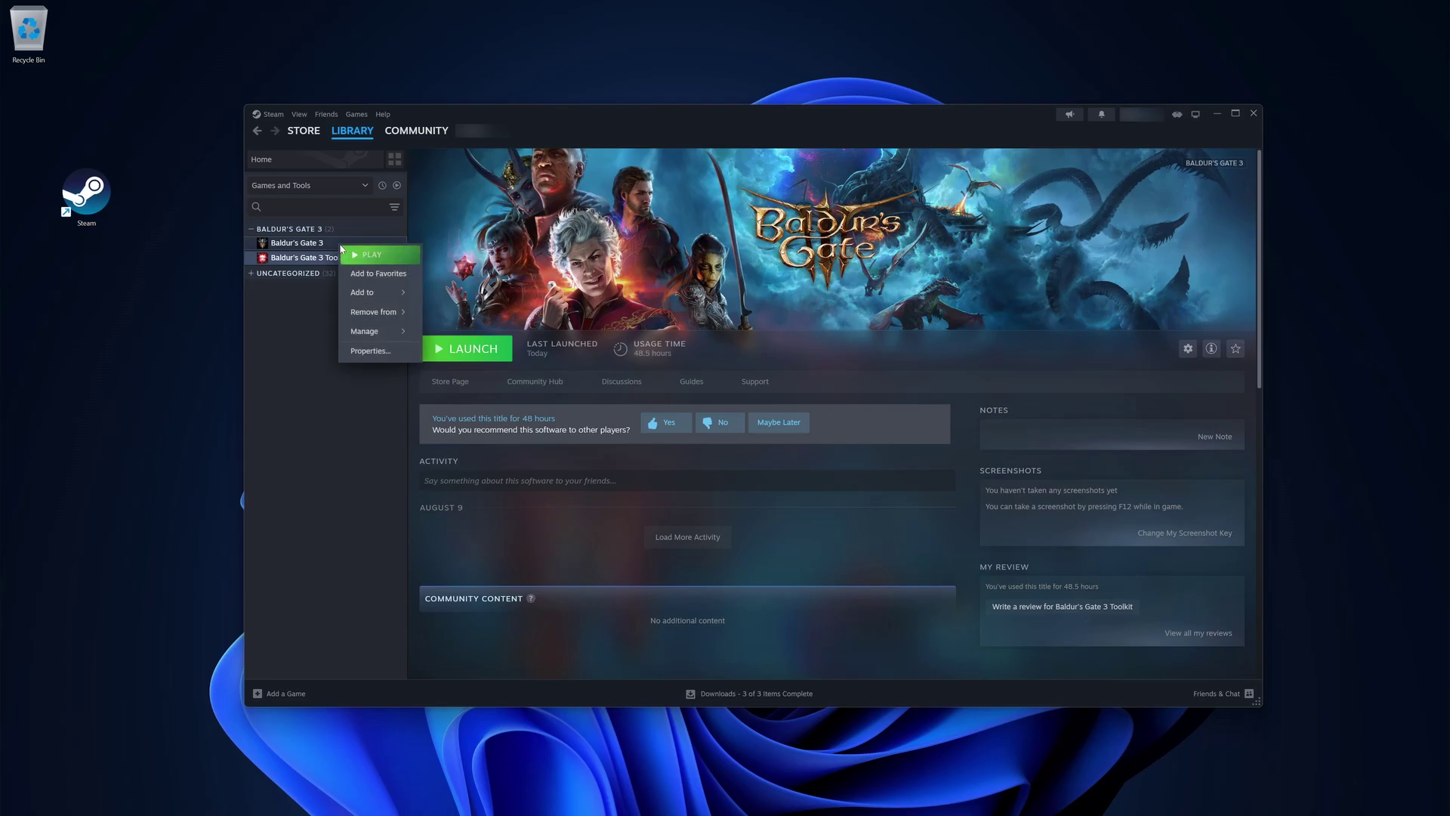
{"action": "left_click", "coordinate": [365, 350]}
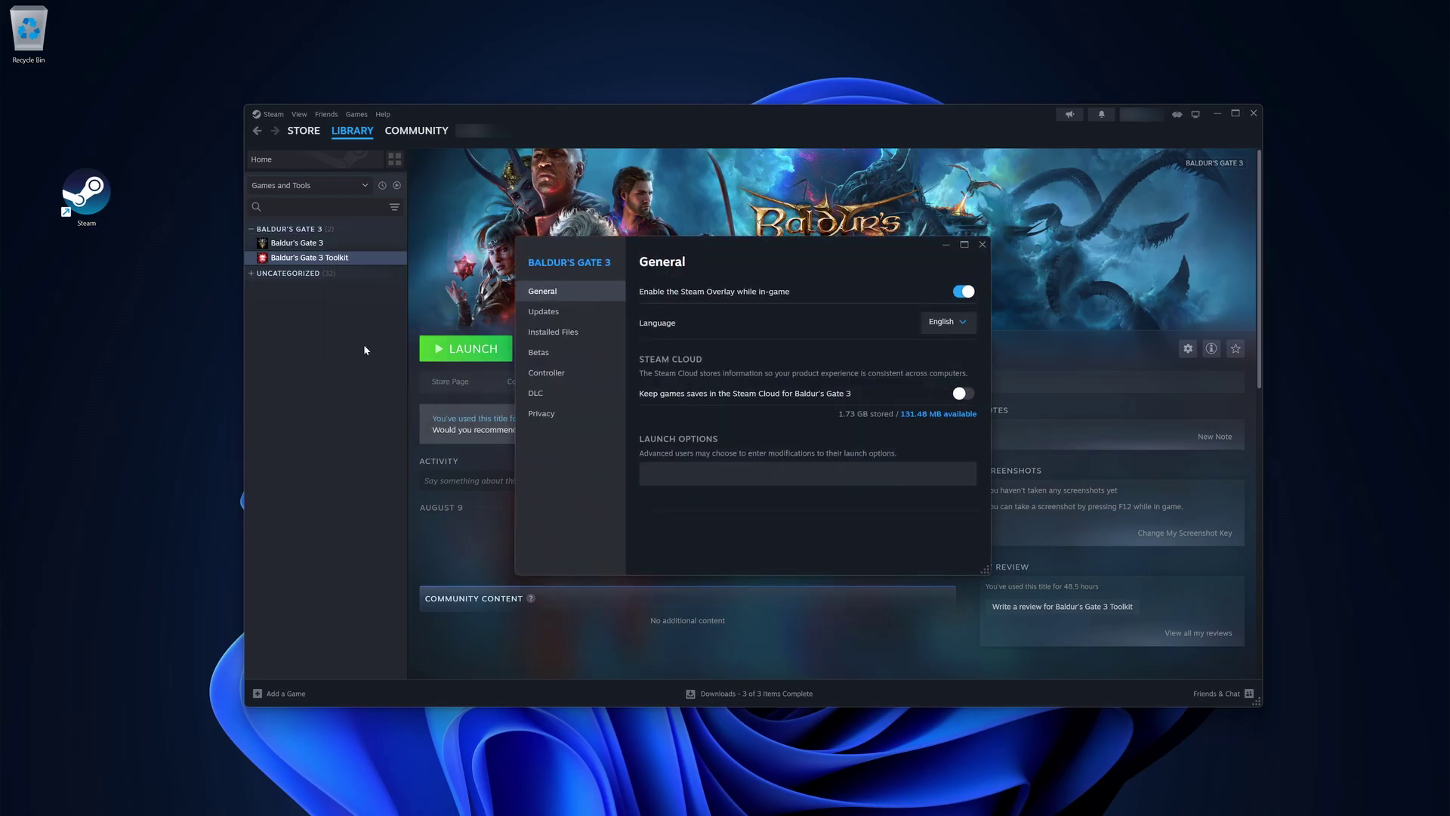
{"action": "left_click", "coordinate": [545, 396]}
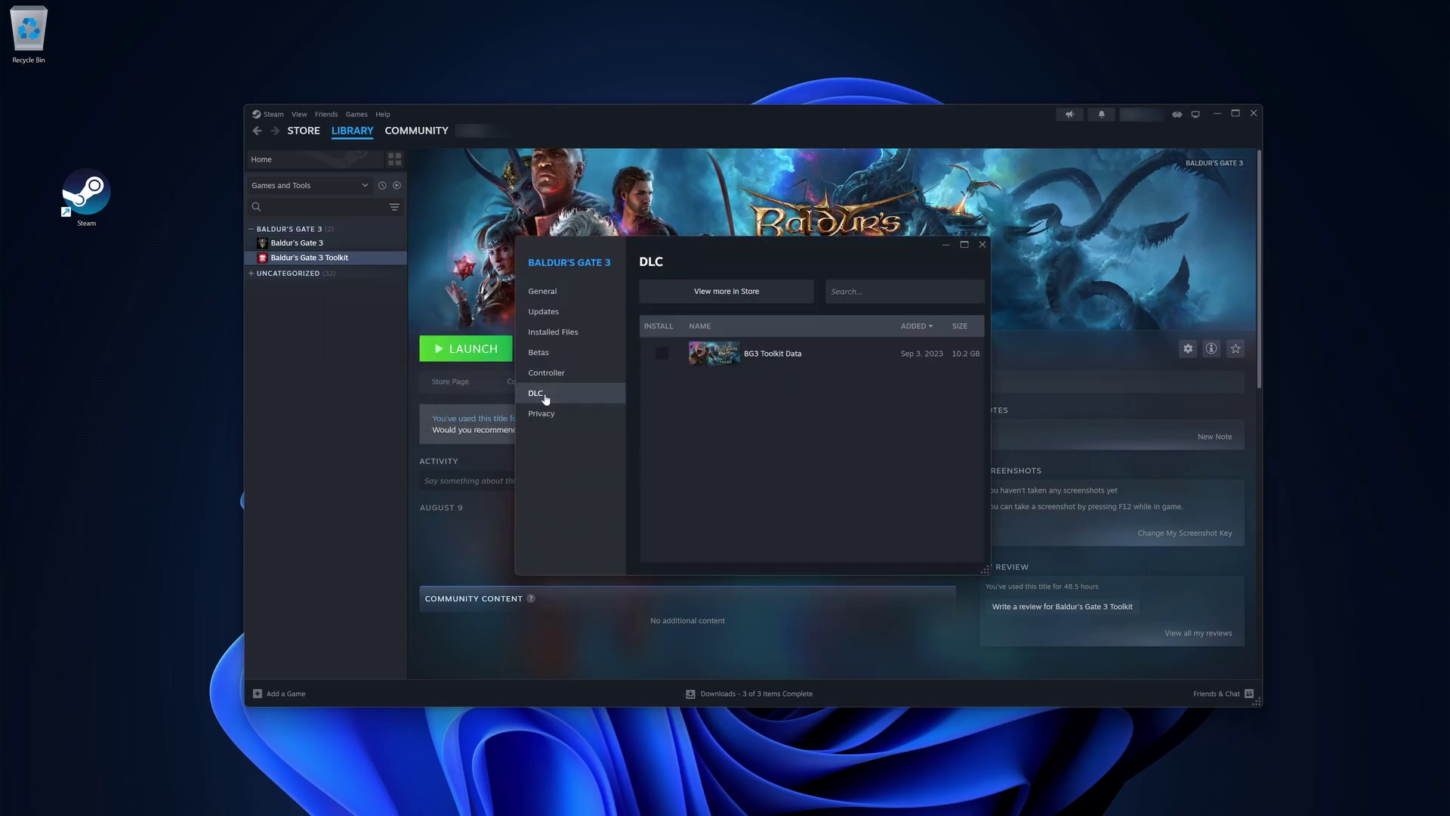
{"action": "left_click", "coordinate": [661, 354]}
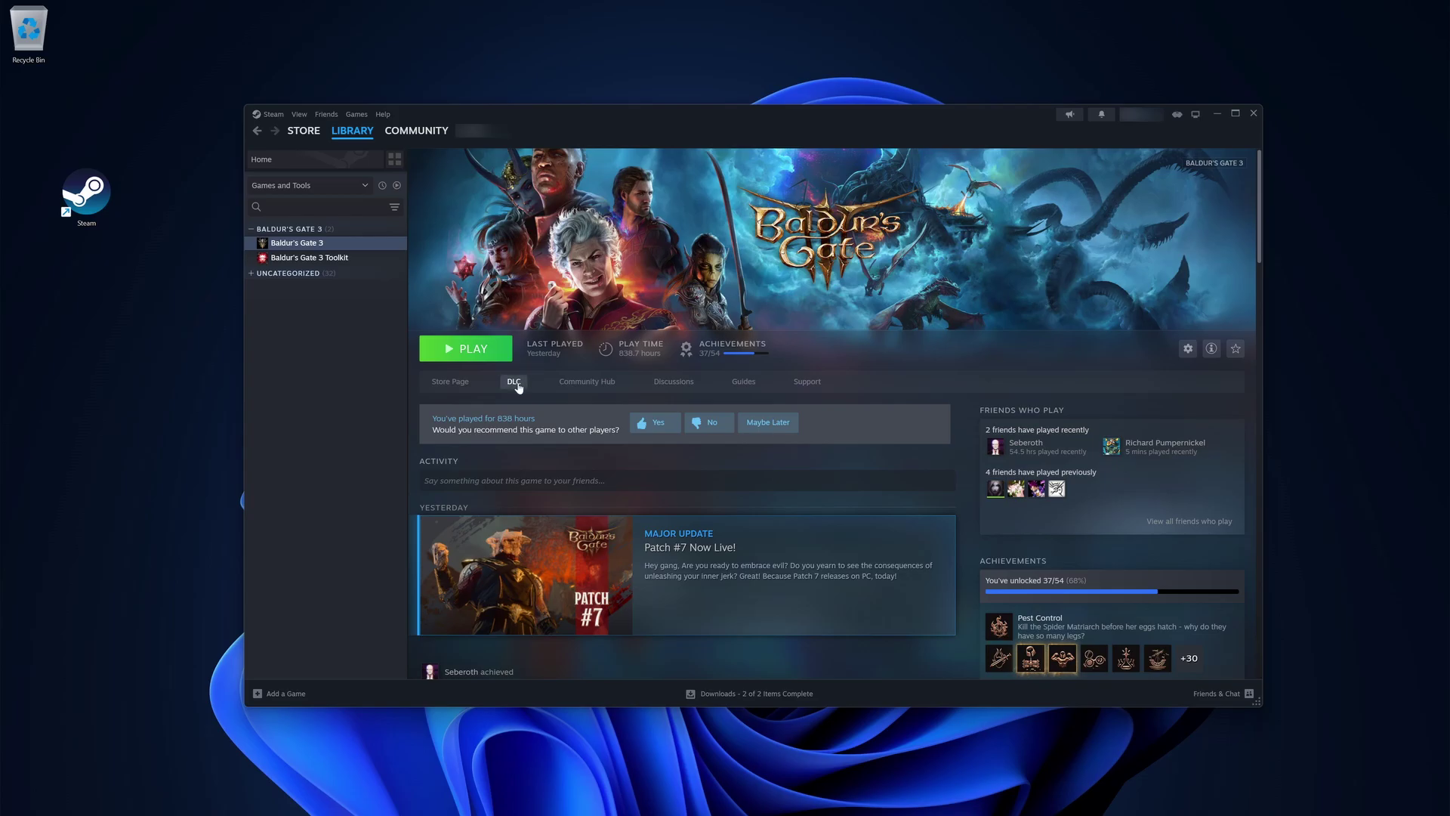
Find BG3 Toolkit Data among the game's downloadable content in the store and download it.
{"action": "left_click", "coordinate": [514, 382]}
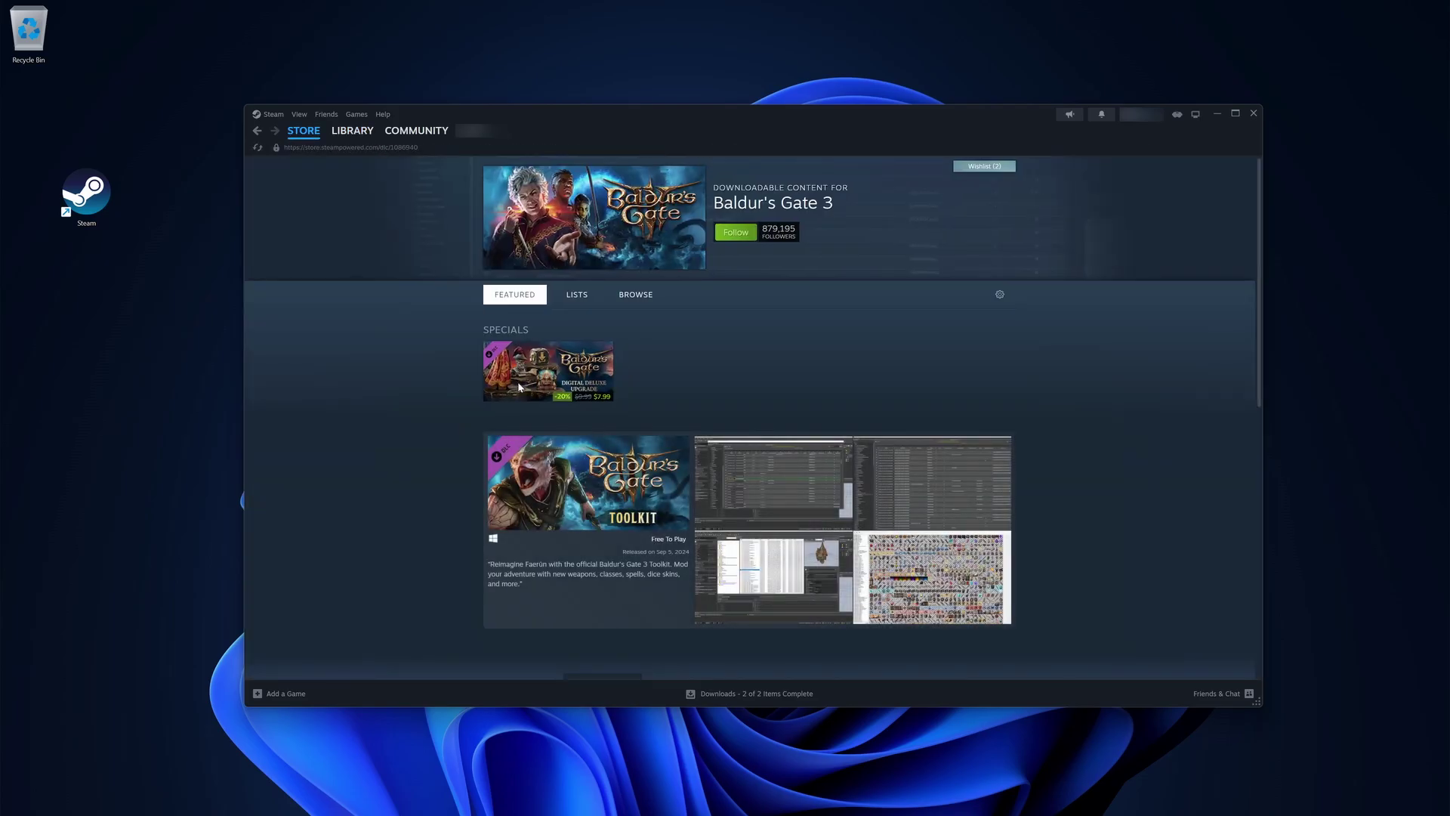
{"action": "scroll", "coordinate": [594, 398], "scroll_direction": "down", "scroll_amount": 3}
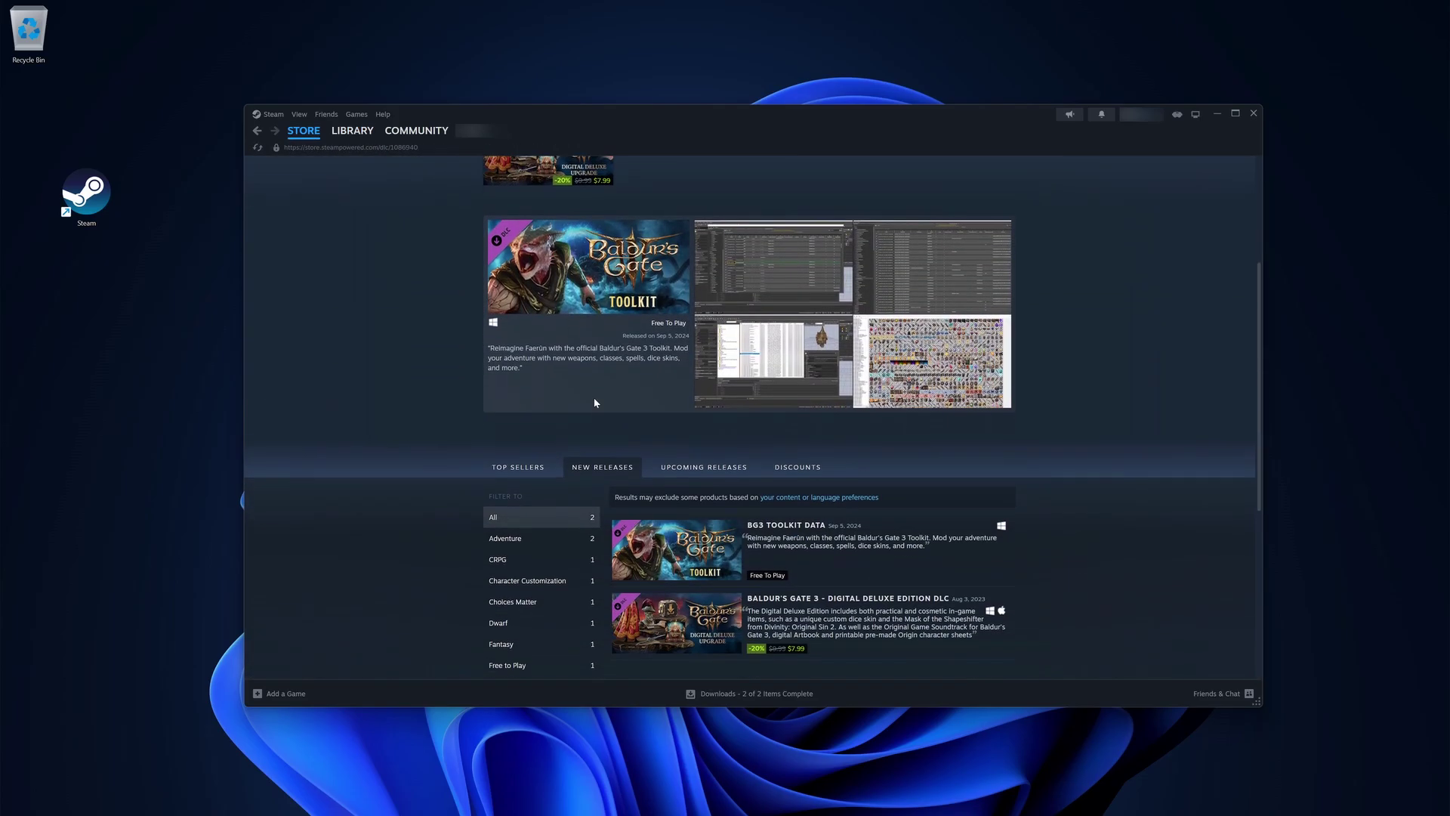
{"action": "left_click", "coordinate": [621, 277]}
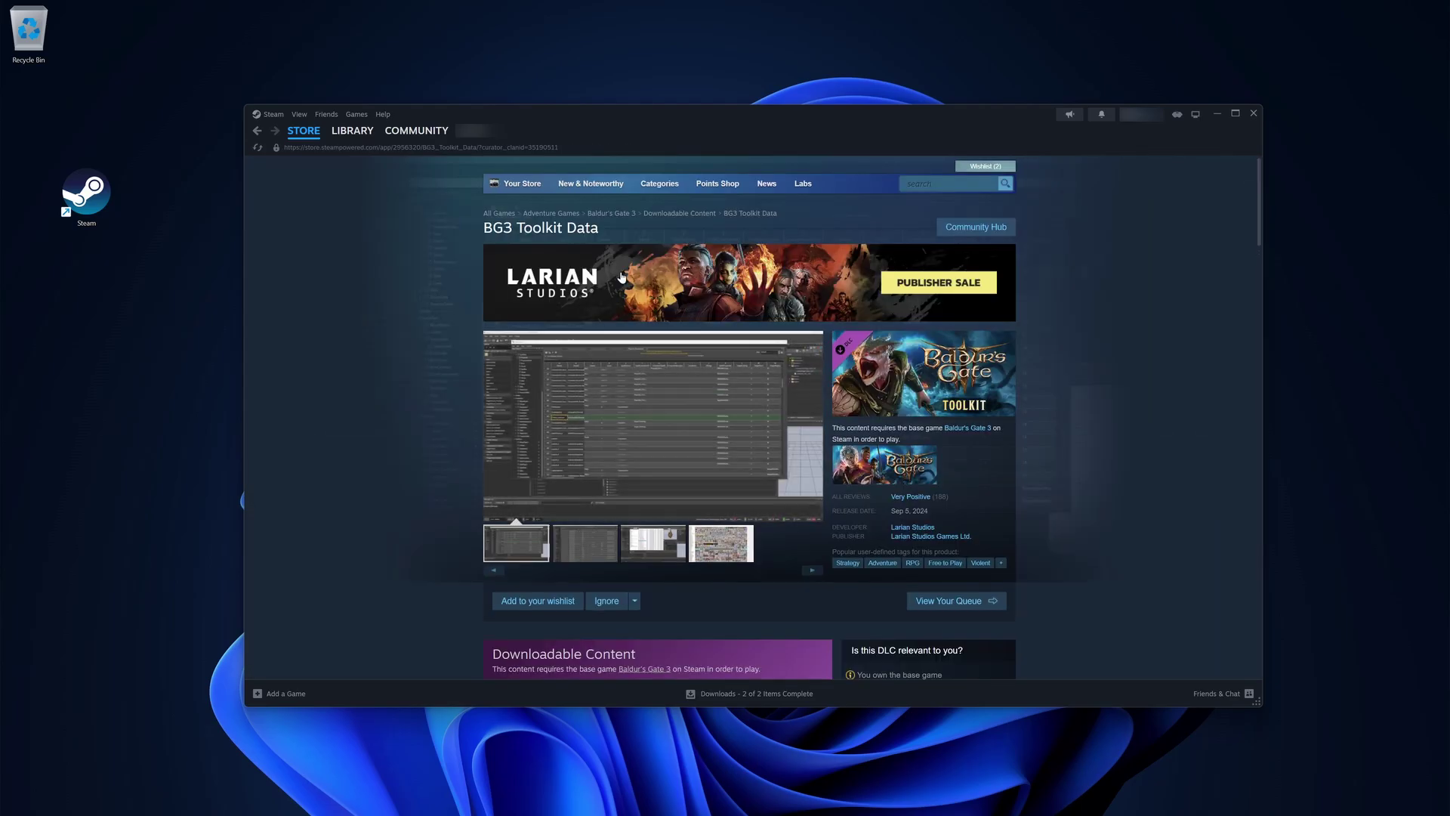
{"action": "scroll", "coordinate": [621, 287], "scroll_direction": "down", "scroll_amount": 3}
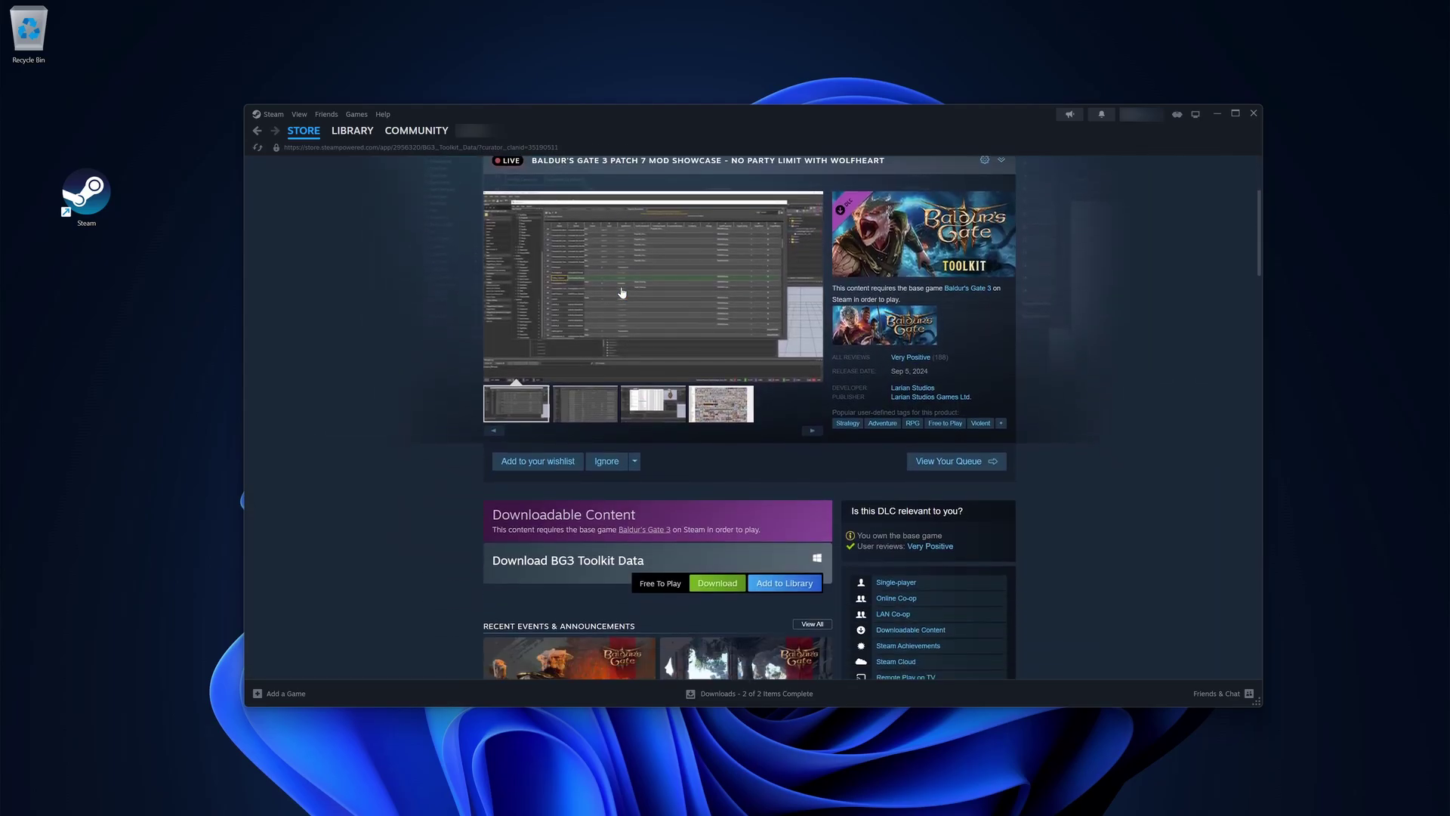
{"action": "scroll", "coordinate": [621, 293], "scroll_direction": "down", "scroll_amount": 2}
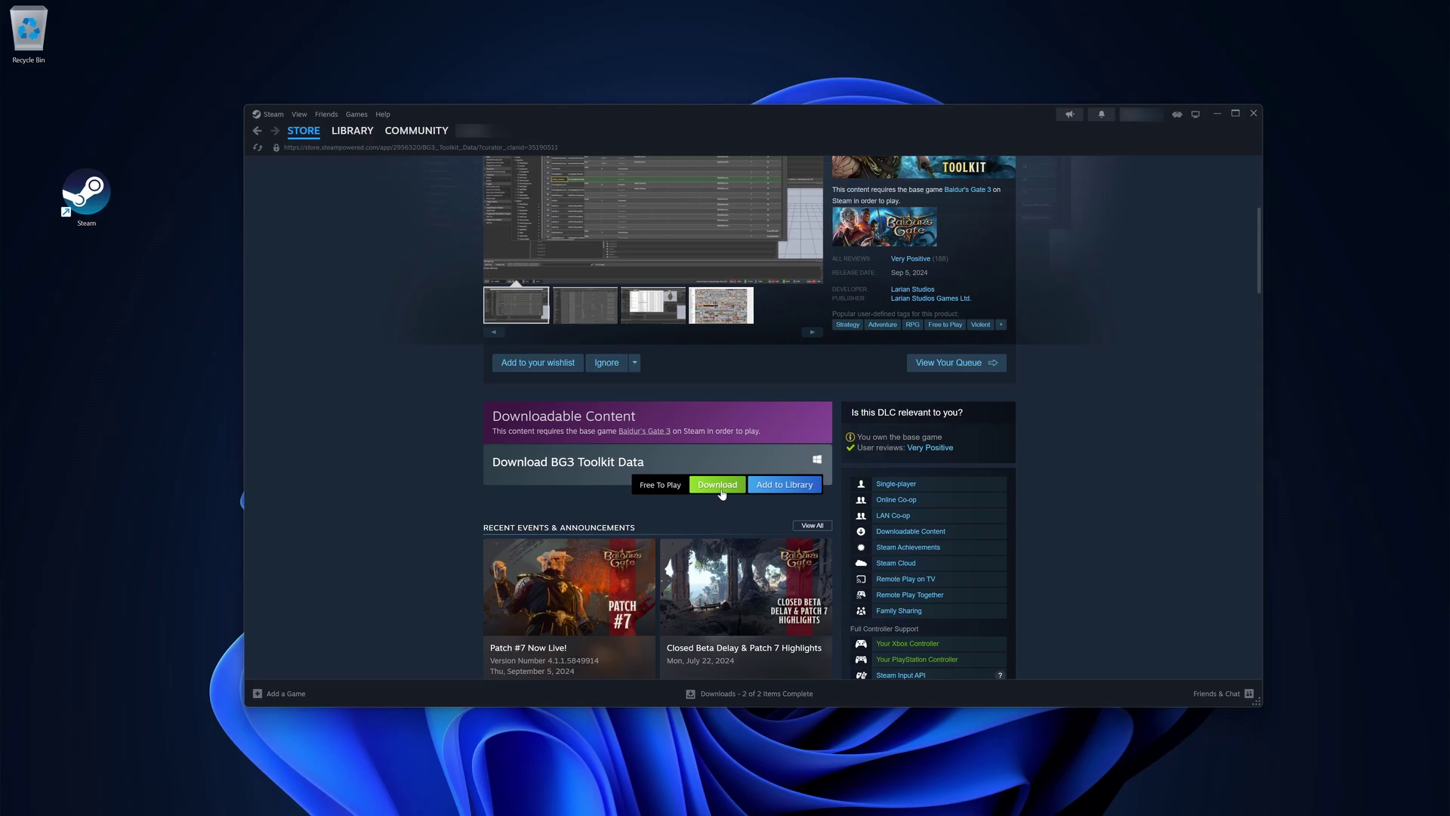
{"action": "left_click", "coordinate": [719, 487]}
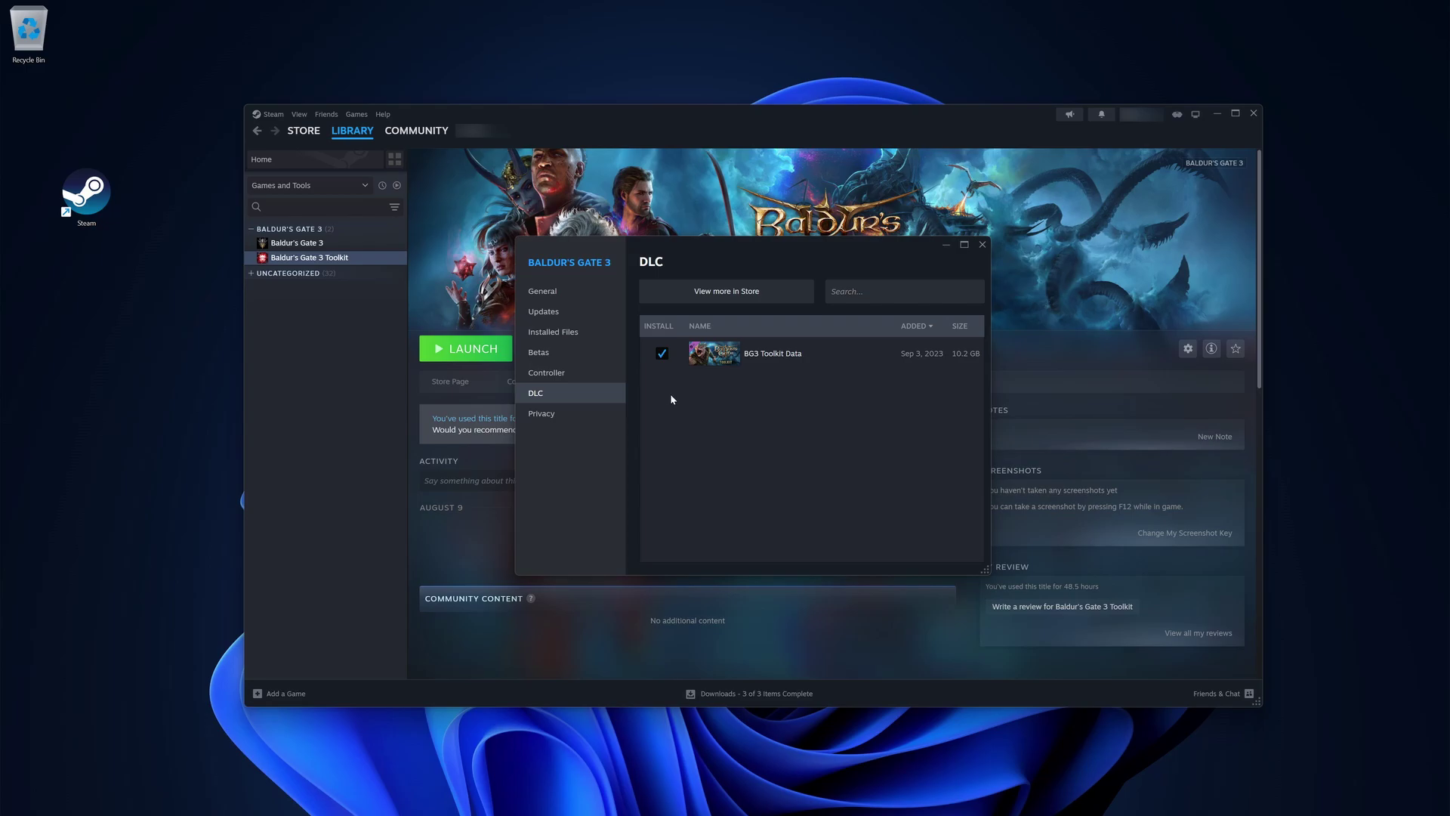
Close the game's properties, launch the Baldur's Gate 3 Toolkit and acknowledge its data path request.
{"action": "left_click", "coordinate": [982, 245]}
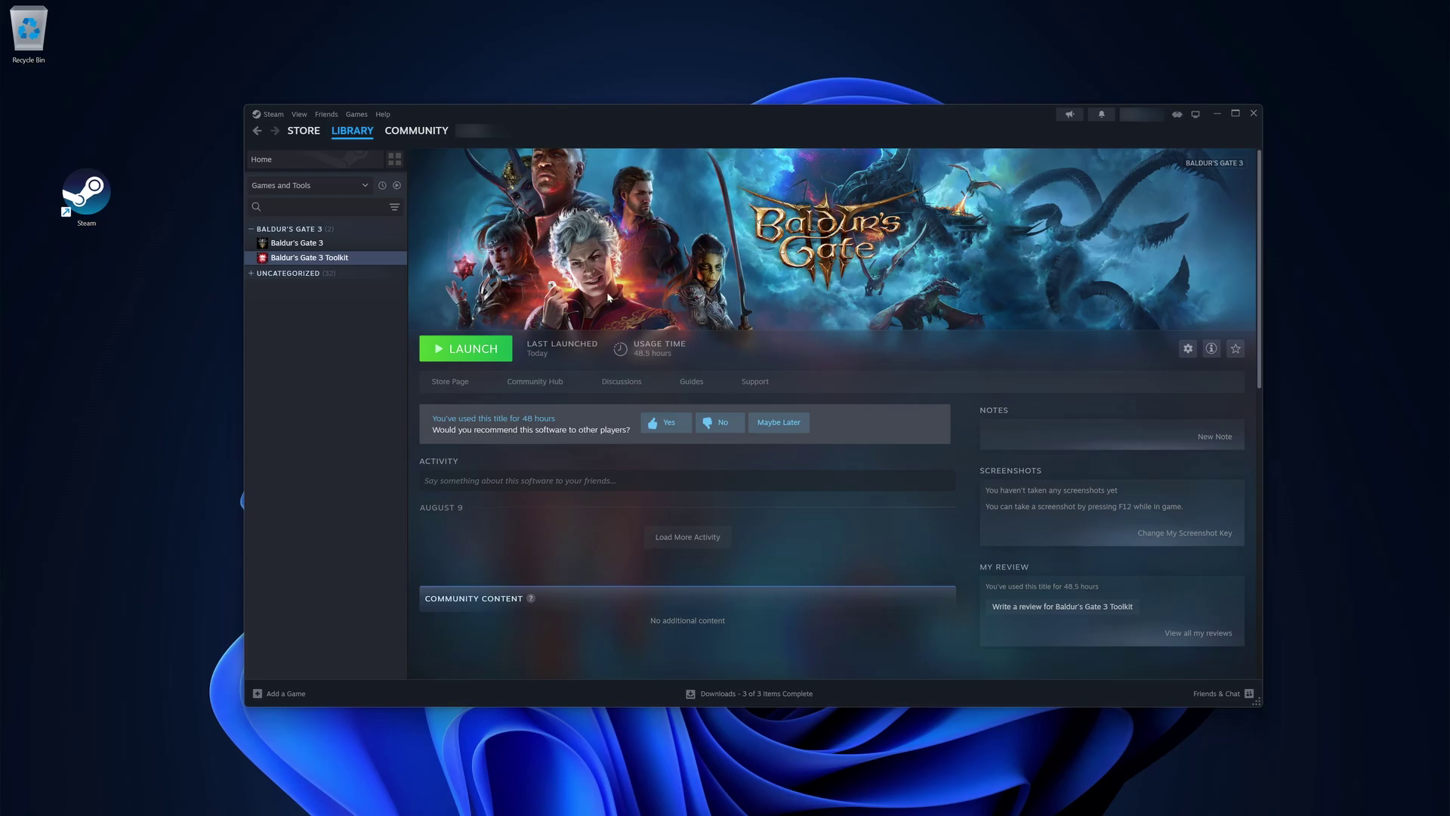
{"action": "left_click", "coordinate": [478, 349]}
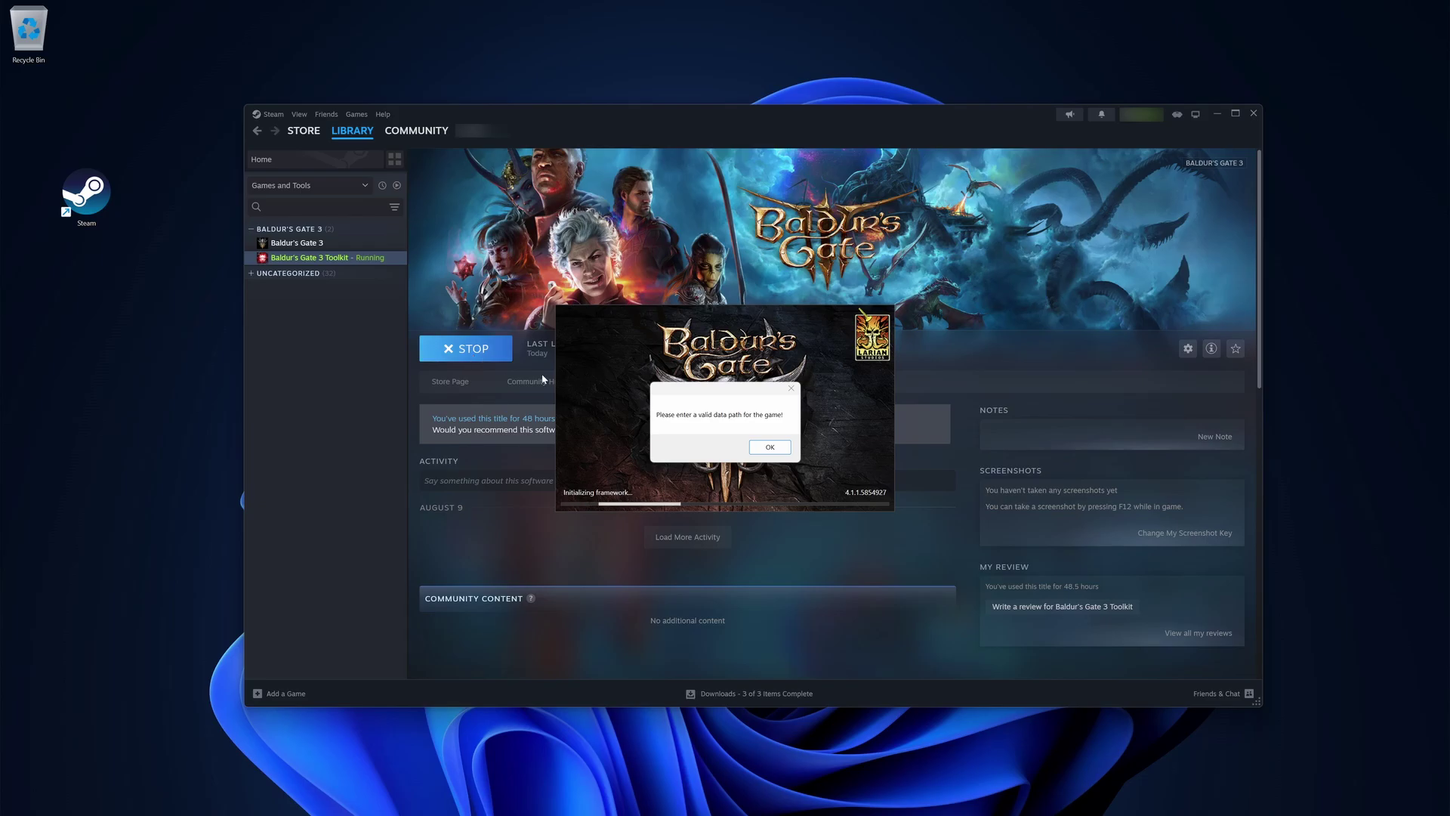
{"action": "left_click", "coordinate": [768, 447]}
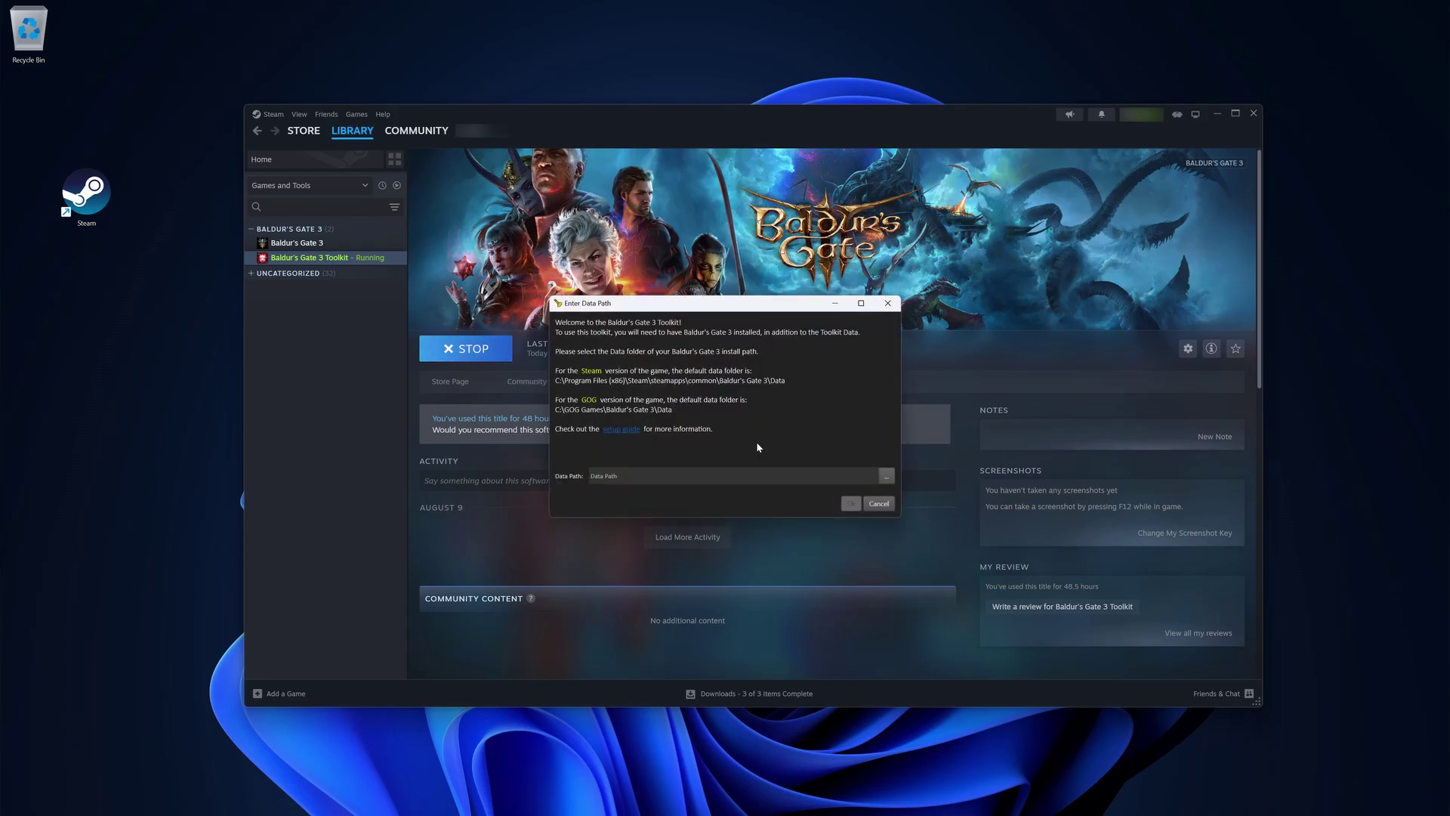
Set the toolkit's data path to C:\Program Files (x86)\Steam\steamapps\common\Baldurs Gate 3\Data and confirm it.
{"action": "left_click", "coordinate": [886, 476]}
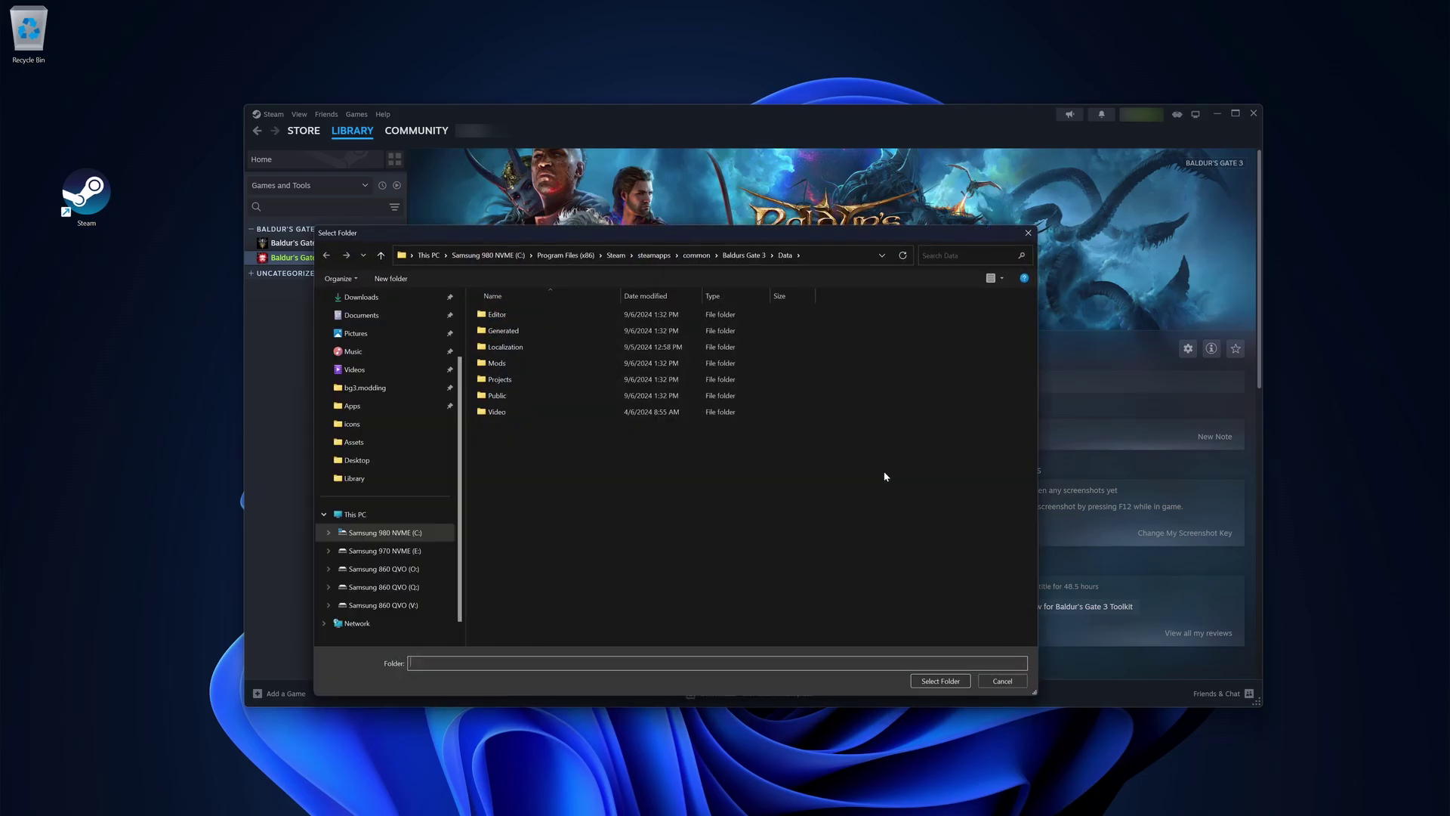
{"action": "left_click", "coordinate": [423, 532]}
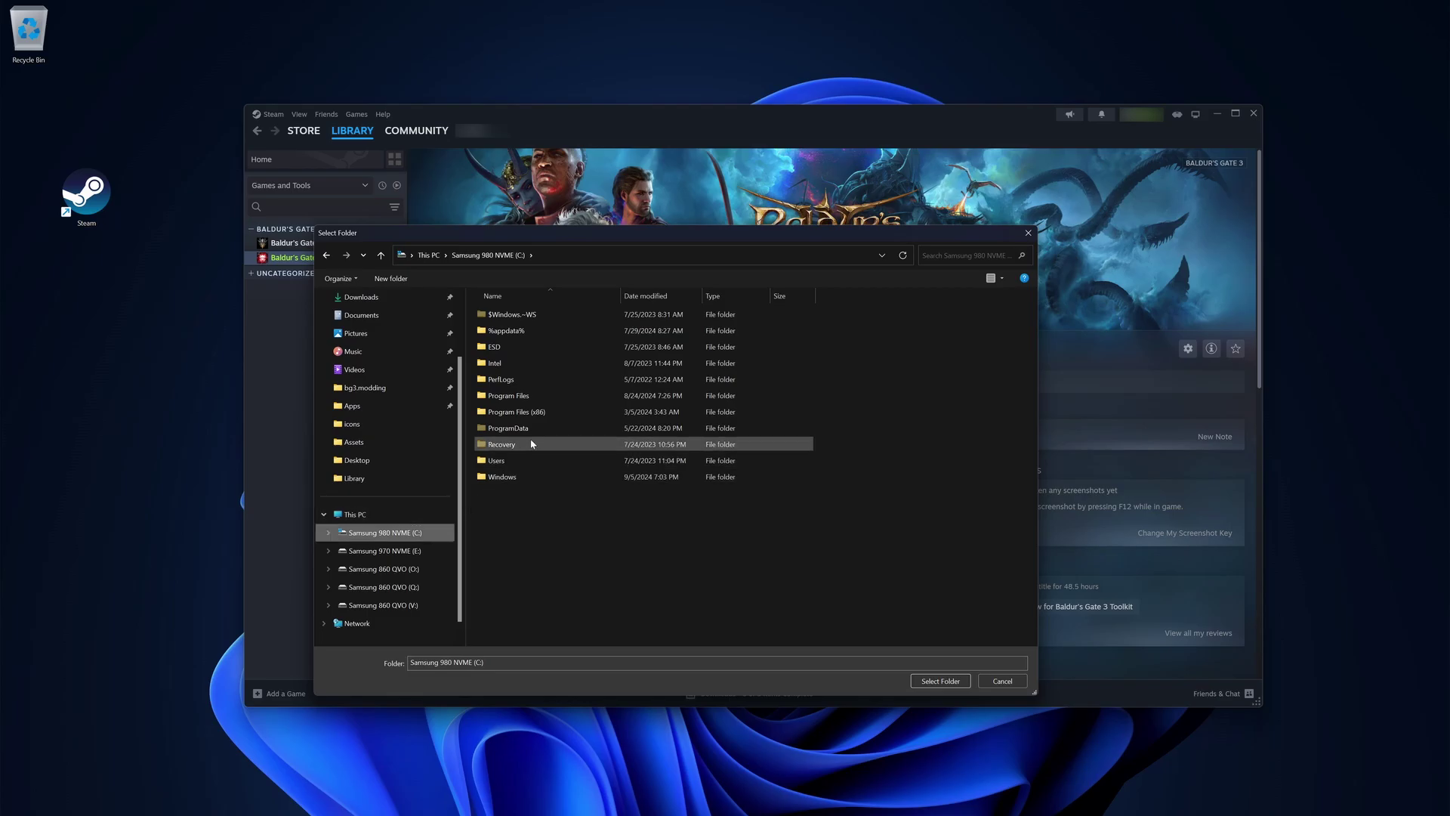
{"action": "left_click", "coordinate": [550, 414]}
{"action": "double_click", "coordinate": [551, 414]}
{"action": "scroll", "coordinate": [550, 414], "scroll_direction": "down", "scroll_amount": 3}
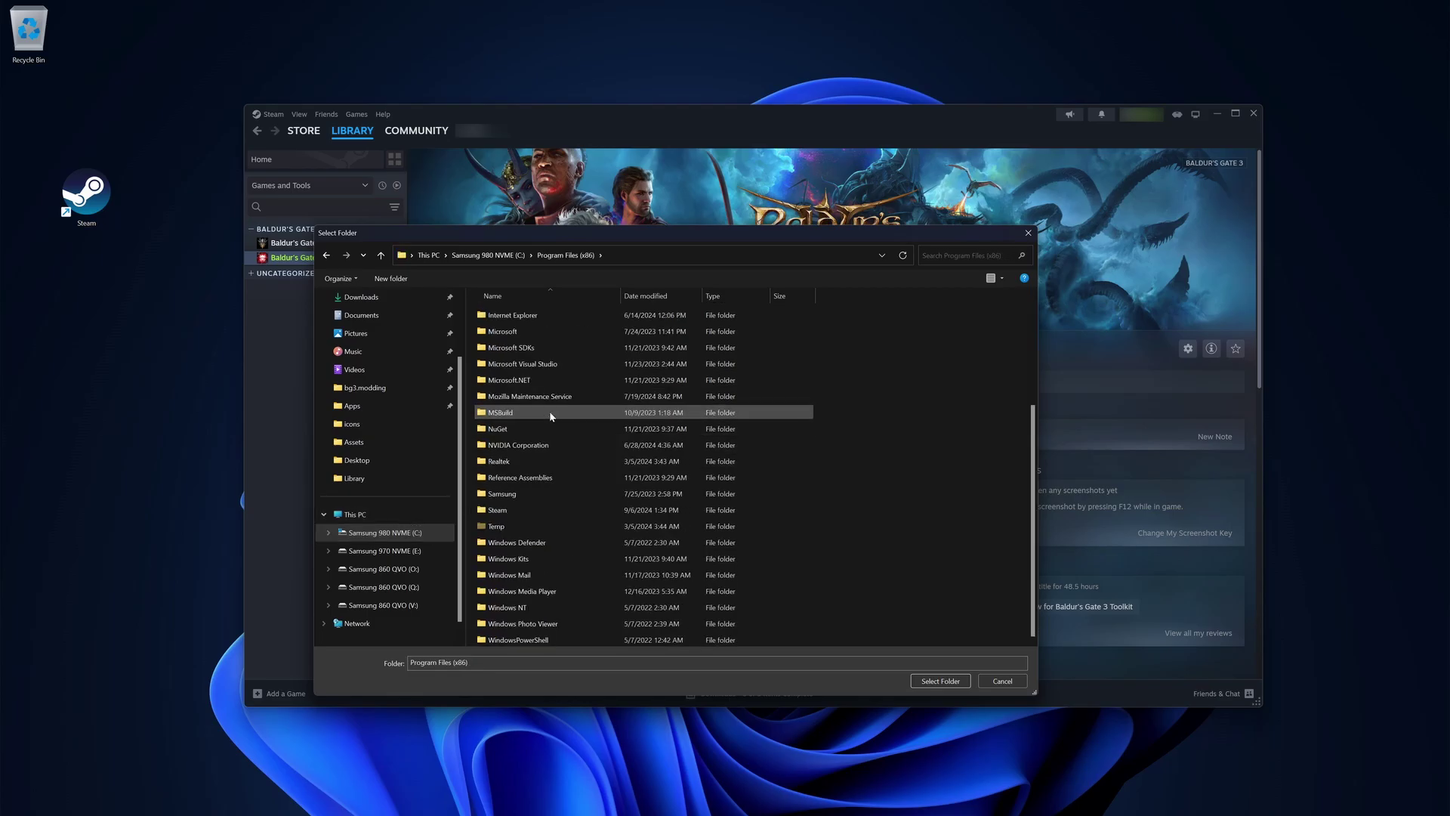
{"action": "left_click", "coordinate": [524, 510]}
{"action": "double_click", "coordinate": [524, 510]}
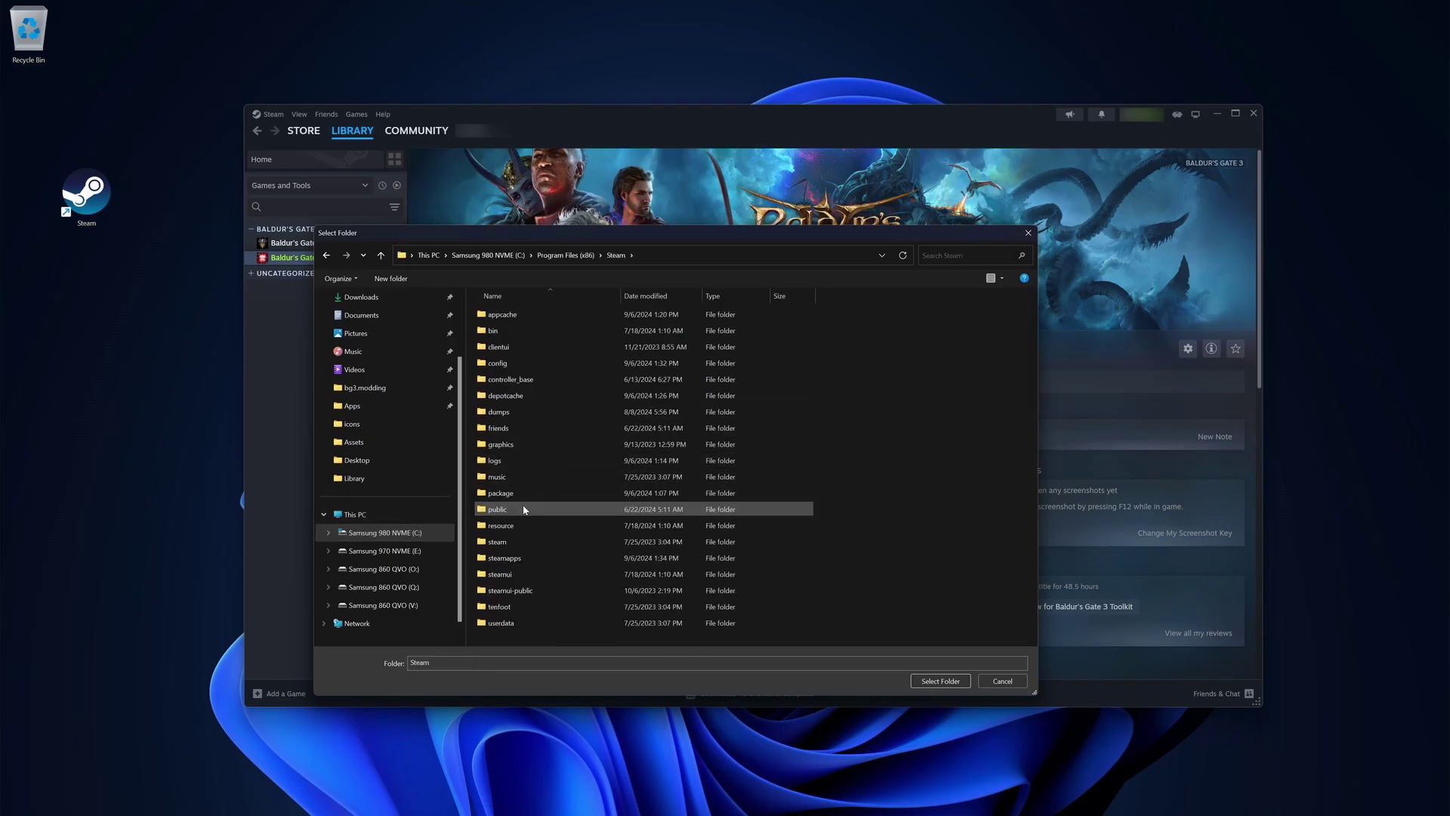
{"action": "double_click", "coordinate": [512, 557]}
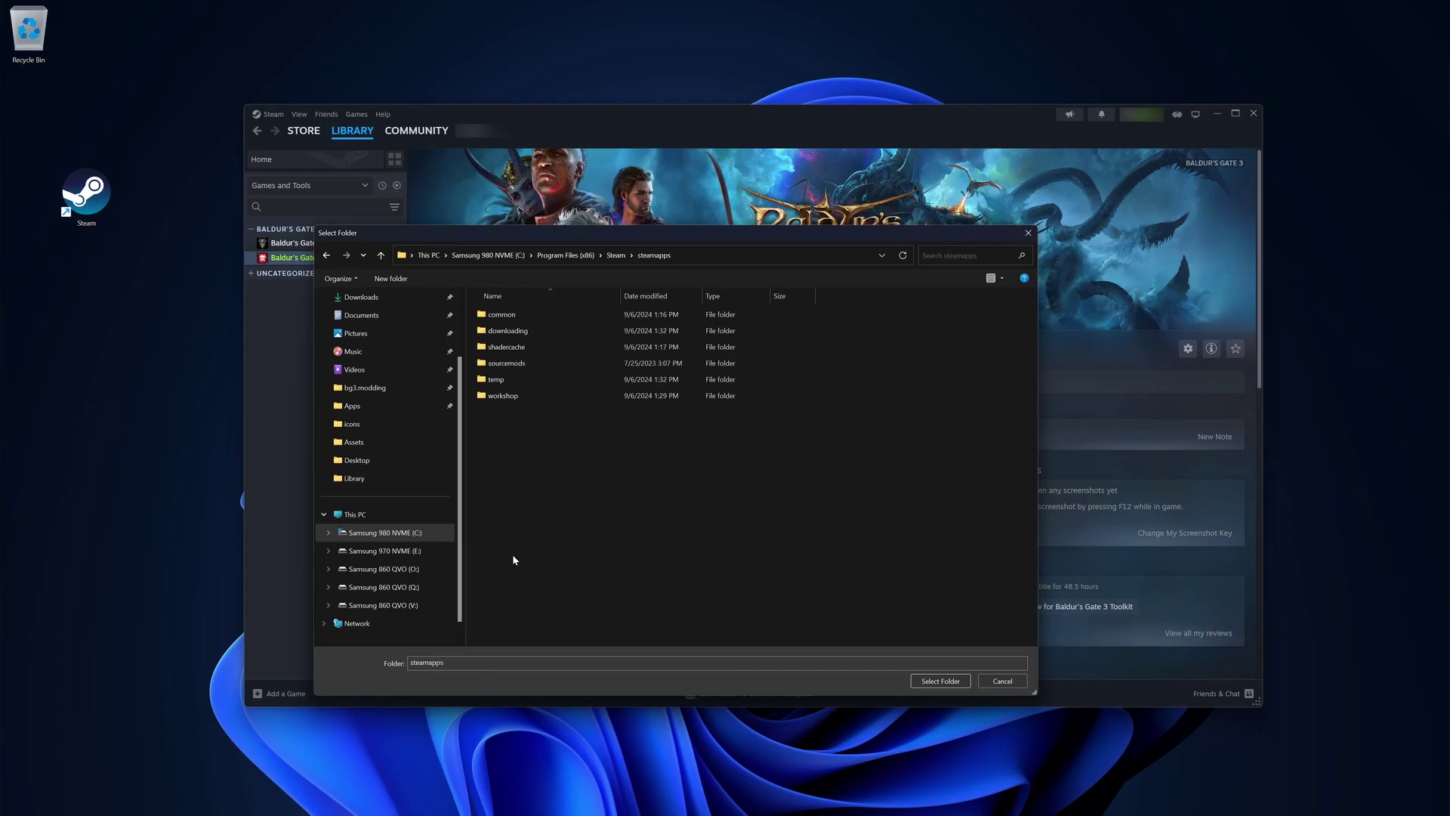
{"action": "double_click", "coordinate": [541, 316]}
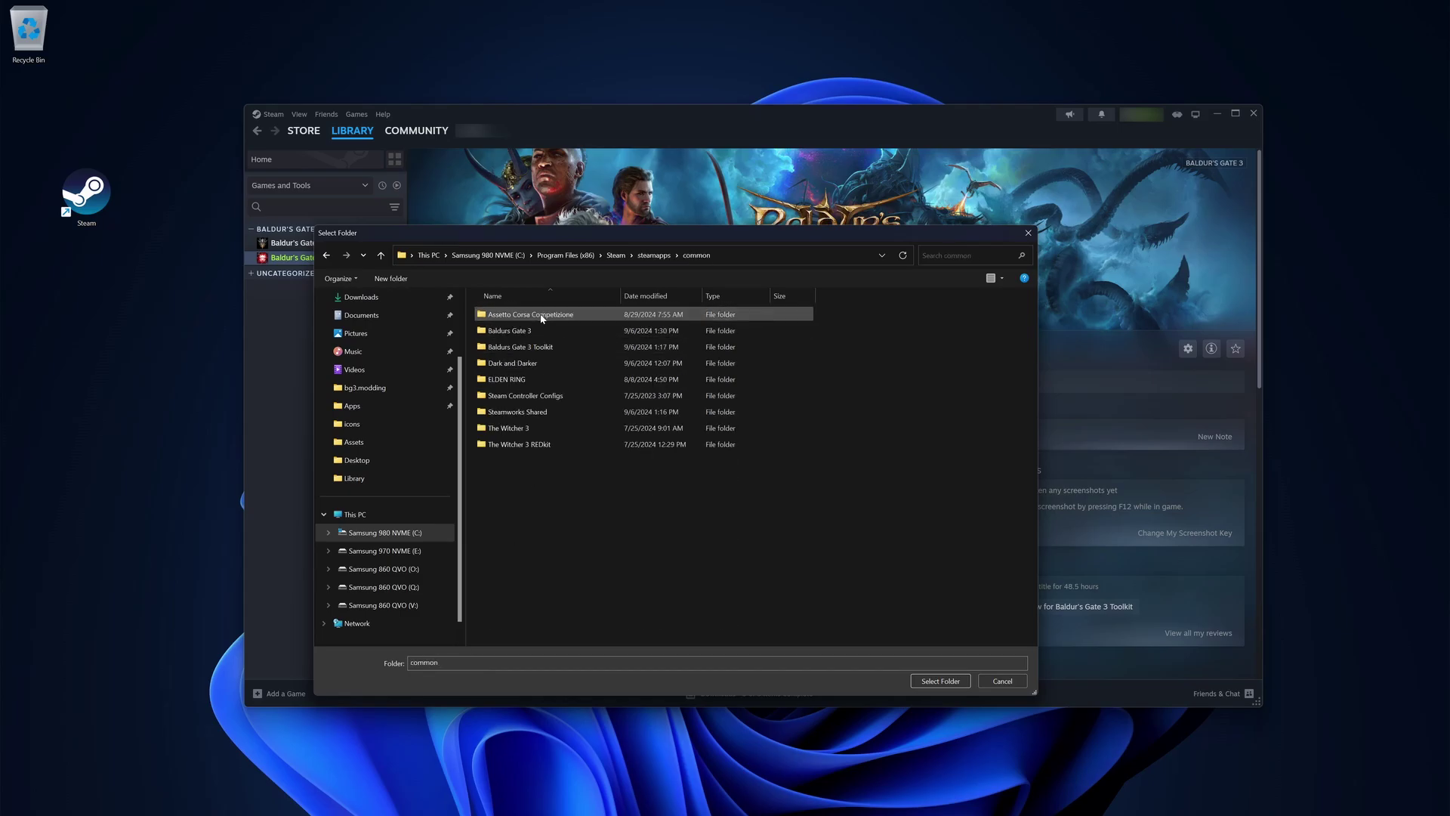
{"action": "double_click", "coordinate": [539, 330]}
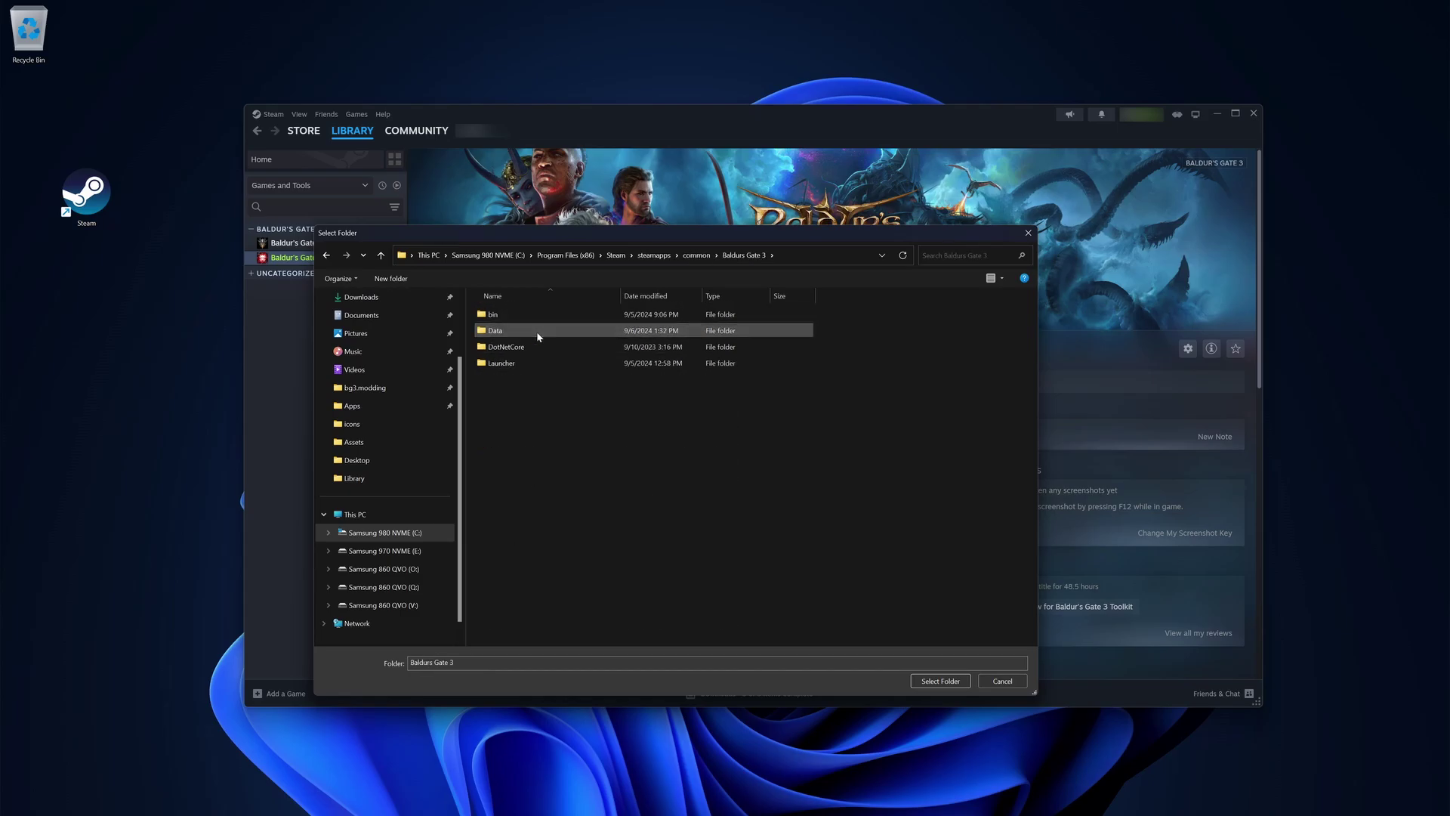
{"action": "double_click", "coordinate": [539, 337]}
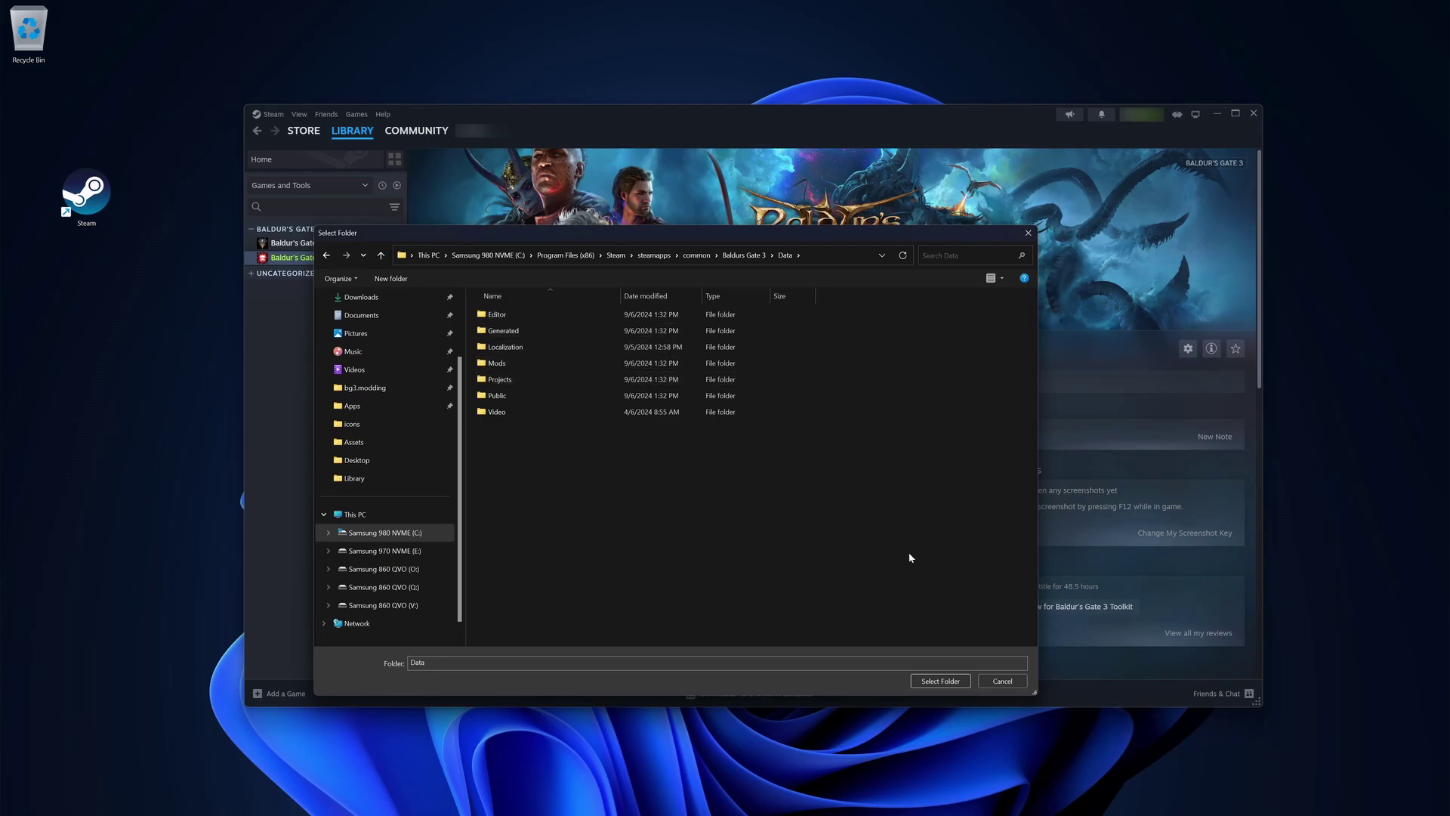
{"action": "left_click", "coordinate": [941, 681]}
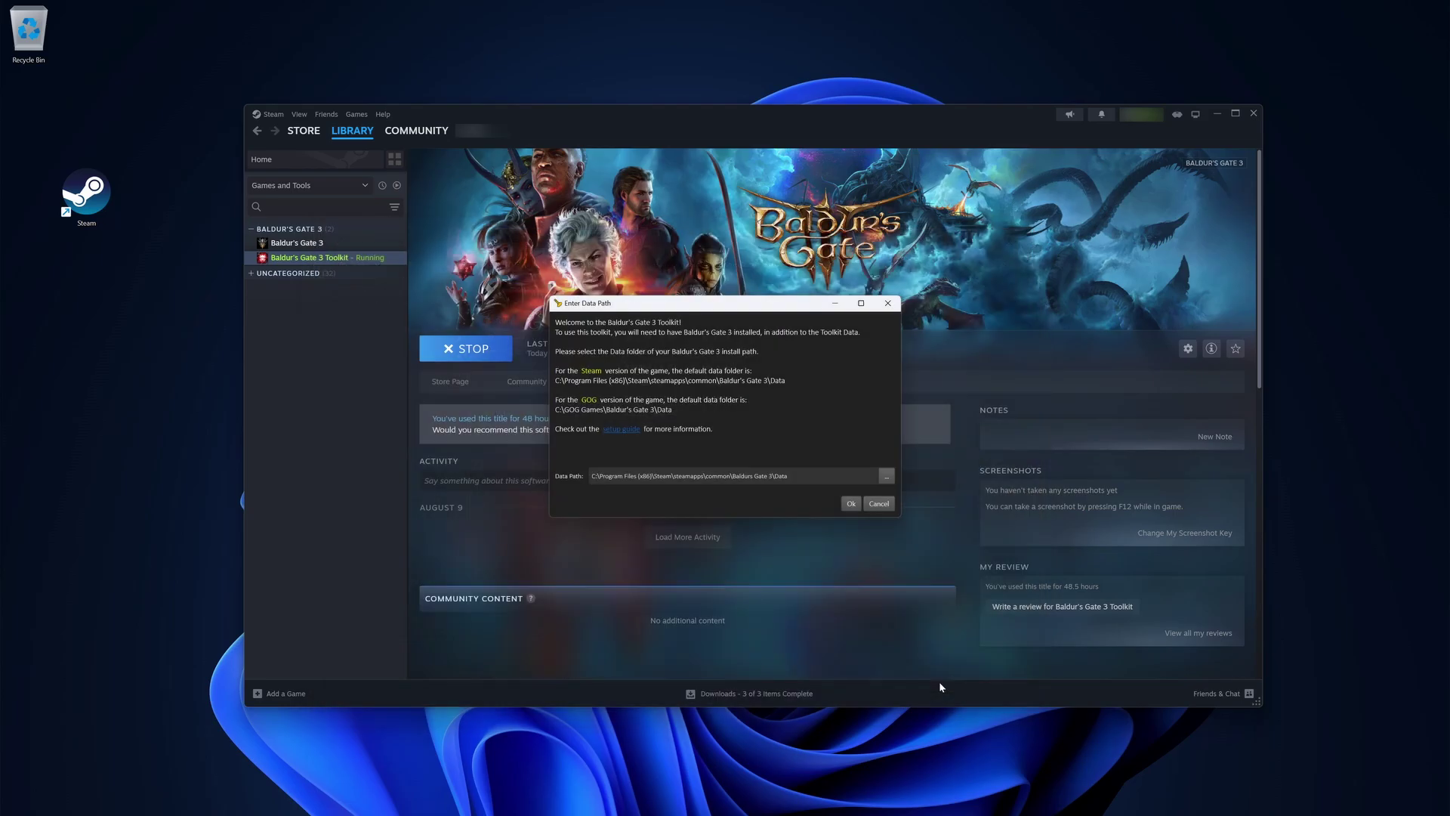
{"action": "left_click", "coordinate": [848, 506]}
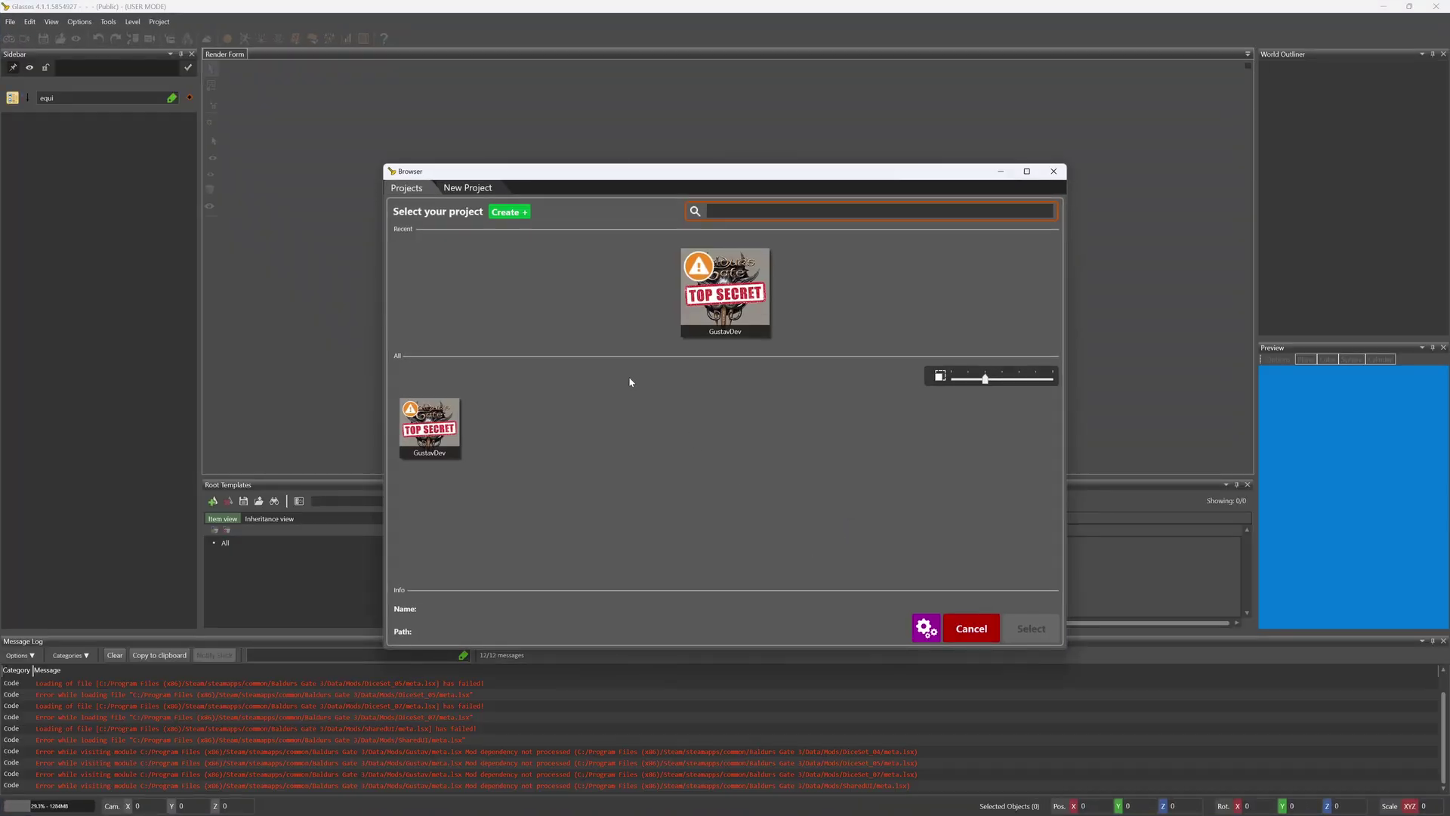
Create a new mod project named TestProject.
{"action": "left_click", "coordinate": [510, 213]}
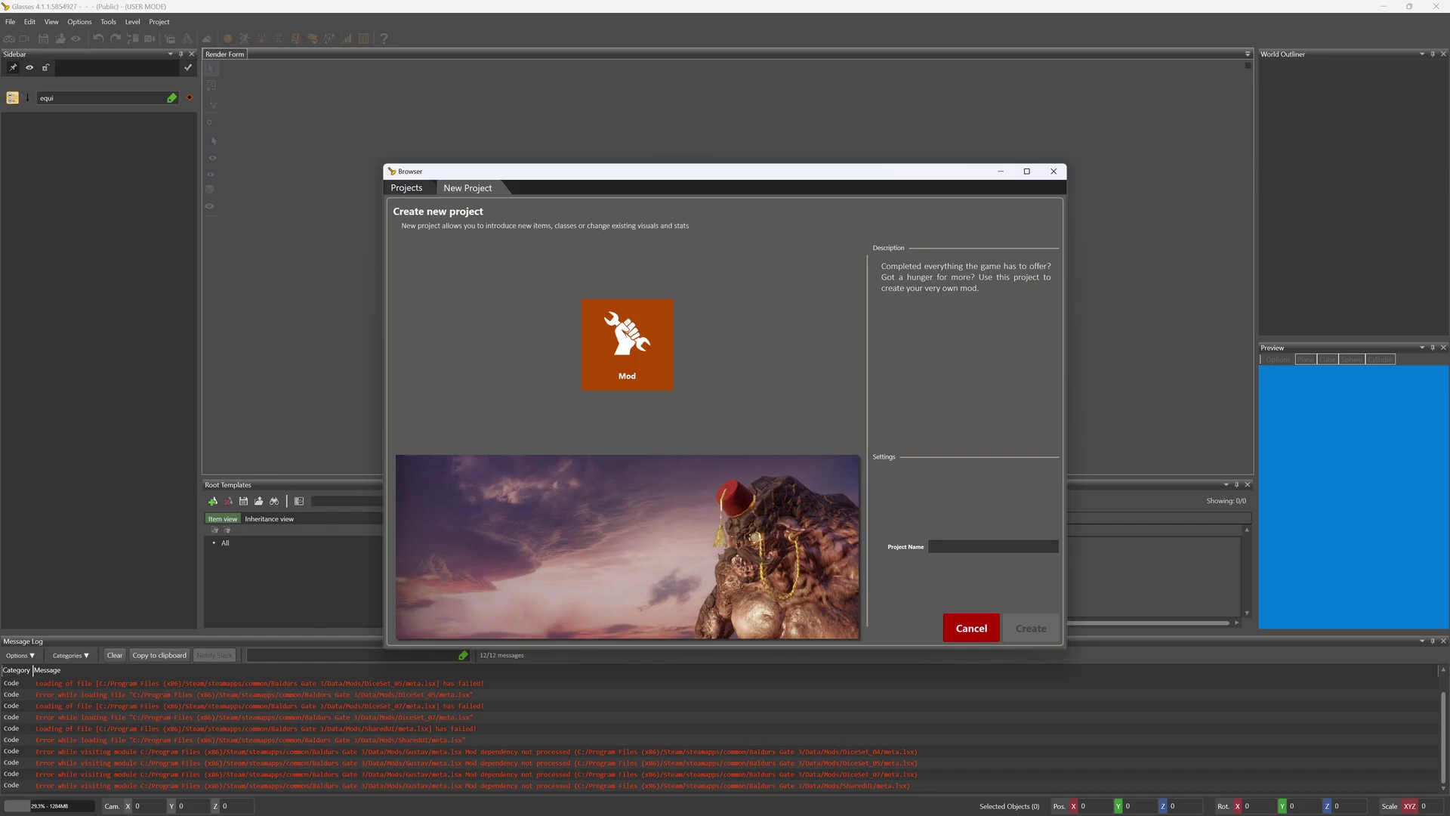
{"action": "left_click", "coordinate": [937, 546]}
{"action": "type", "text": "TestProject"}
{"action": "left_click", "coordinate": [1019, 632]}
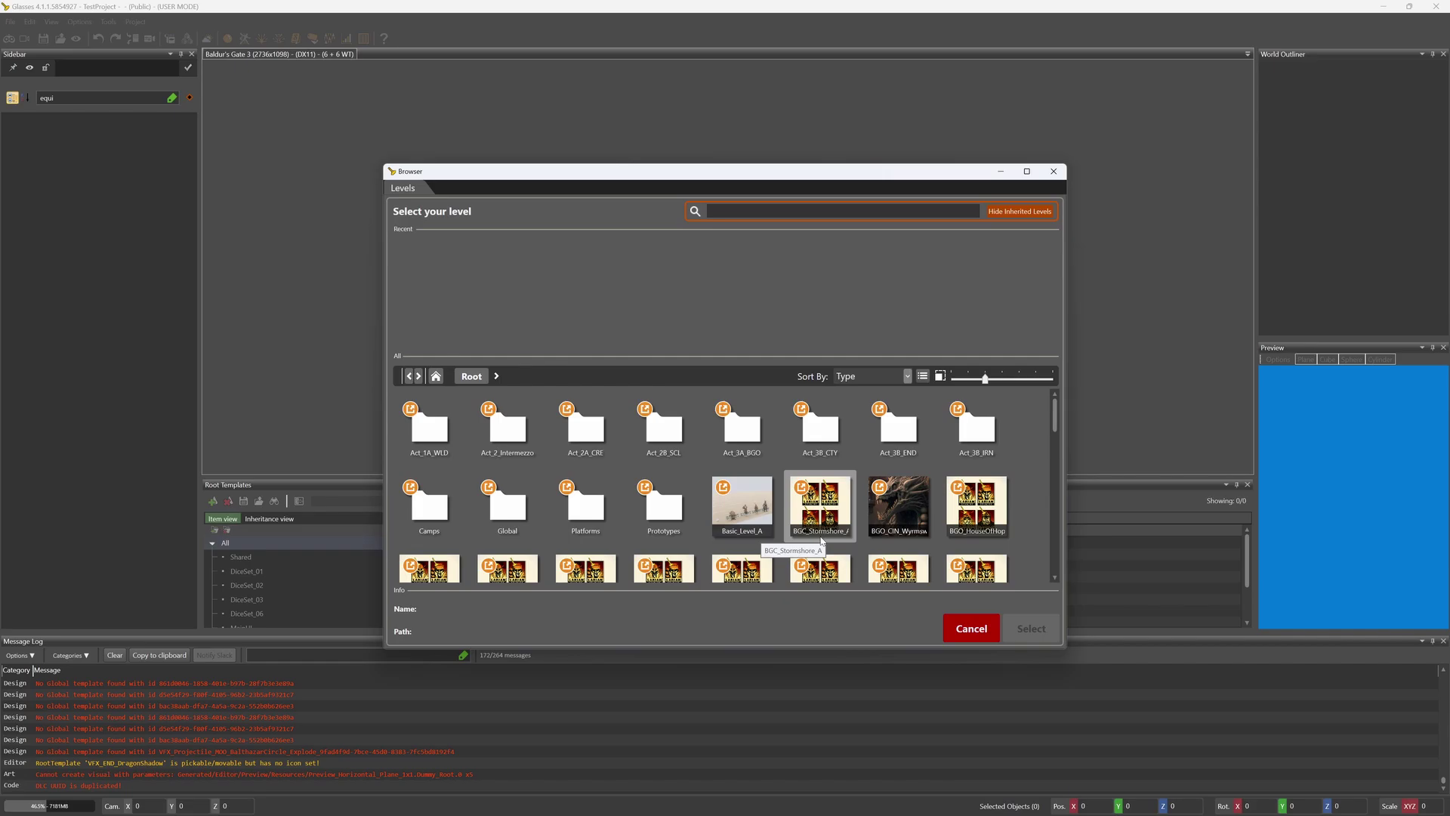
Load the level WLD_Campfire_E from the Act_1A_WLD folder.
{"action": "double_click", "coordinate": [428, 424]}
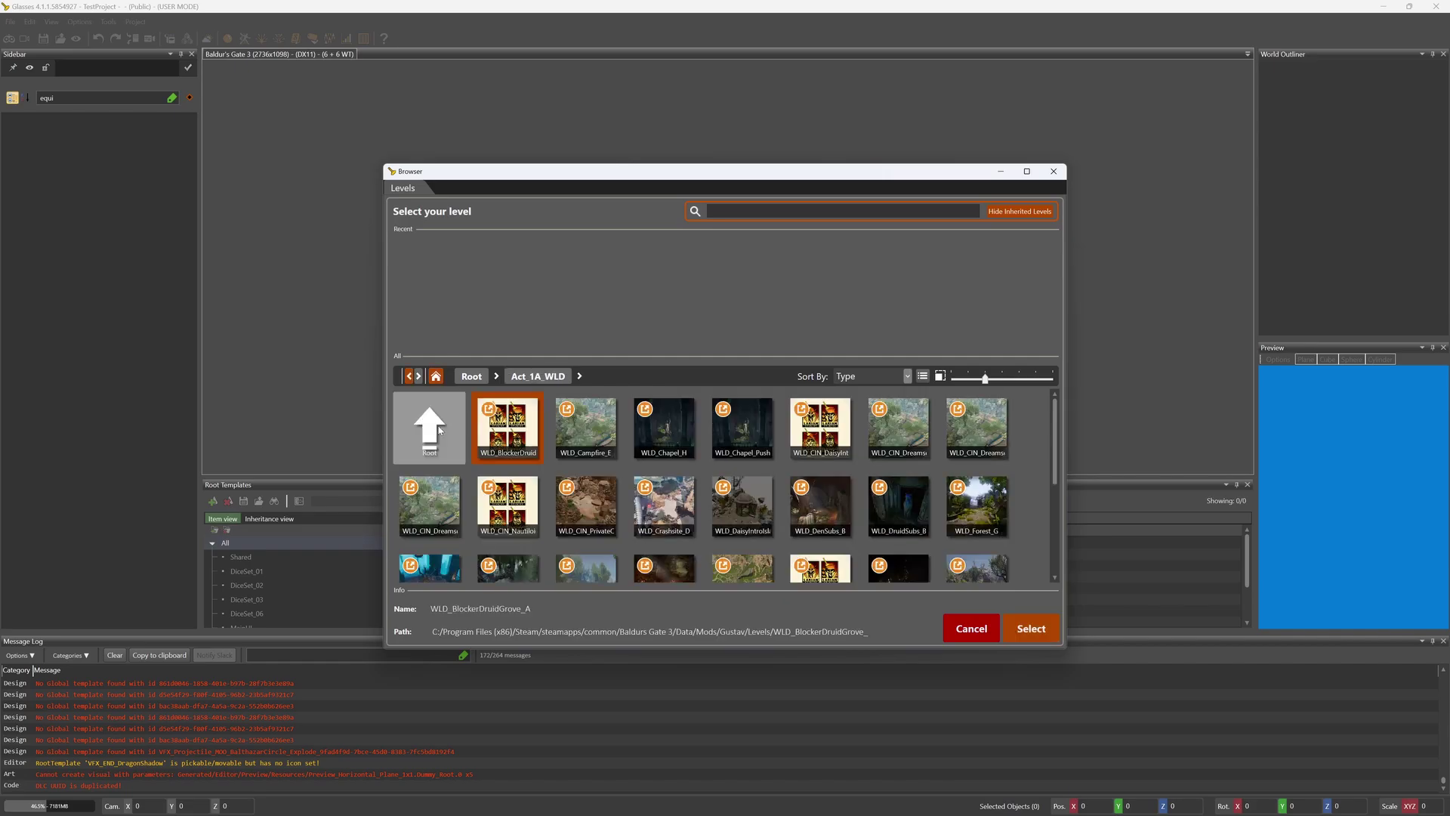
{"action": "left_click", "coordinate": [608, 439]}
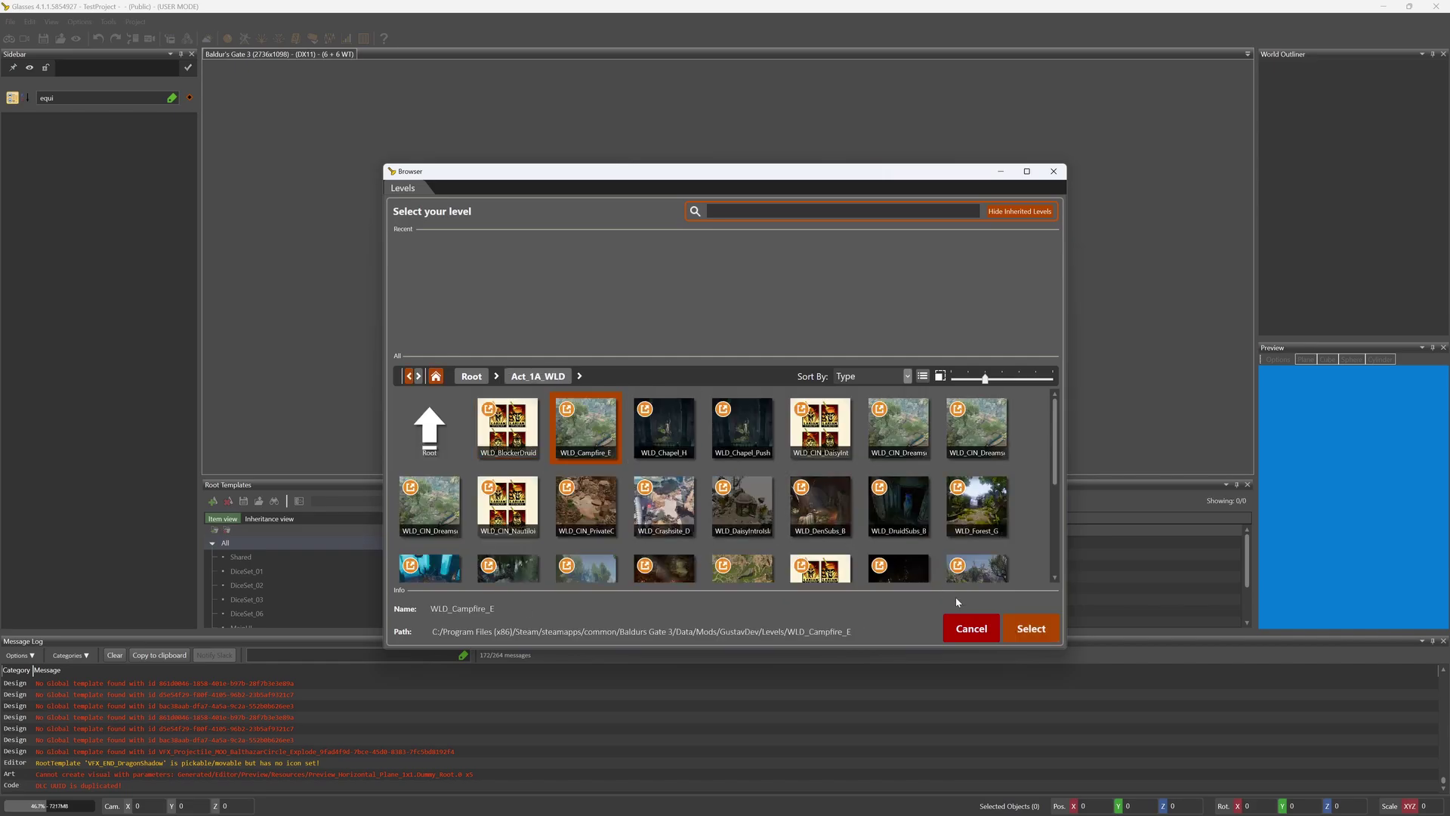
{"action": "left_click", "coordinate": [1032, 628]}
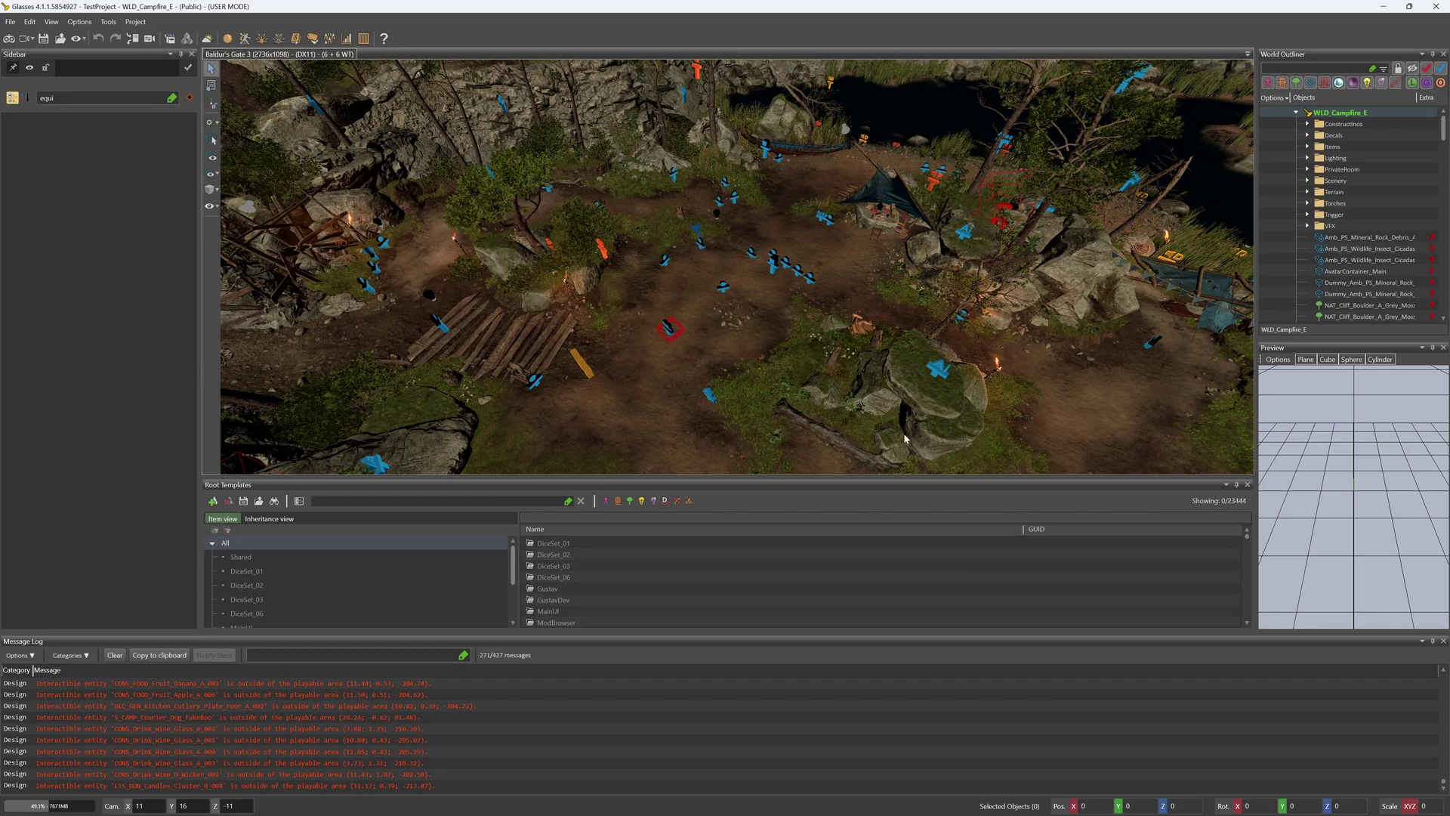
Switch the campfire level into game mode and return it to editor mode.
{"action": "mouse_move", "coordinate": [842, 361]}
{"action": "left_mouse_down"}
{"action": "mouse_move", "coordinate": [842, 431]}
{"action": "mouse_move", "coordinate": [842, 302]}
{"action": "mouse_move", "coordinate": [842, 363]}
{"action": "mouse_move", "coordinate": [732, 381]}
{"action": "mouse_move", "coordinate": [829, 357]}
{"action": "left_mouse_up"}
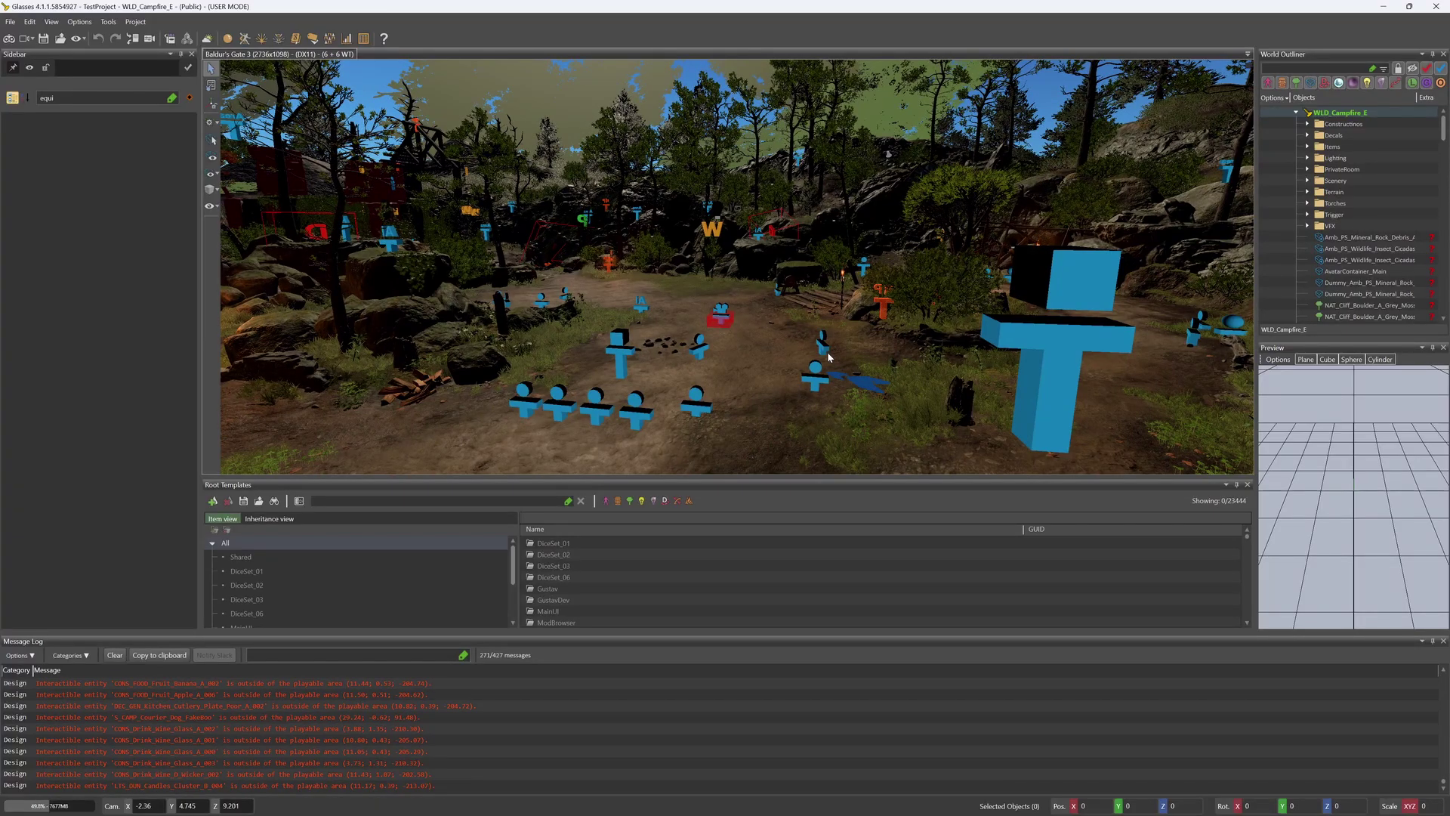
{"action": "left_click", "coordinate": [9, 39]}
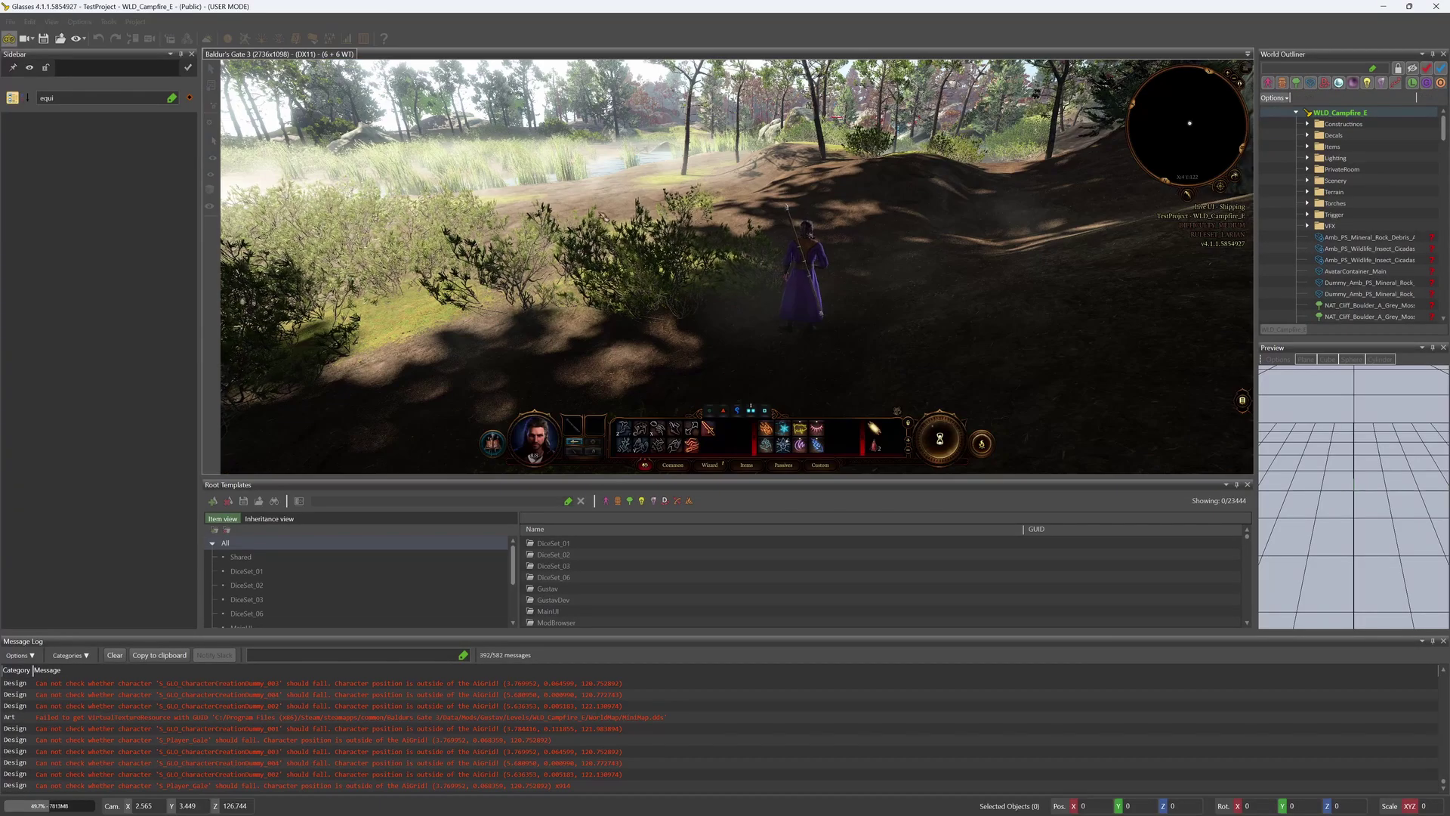
{"action": "left_click", "coordinate": [15, 42]}
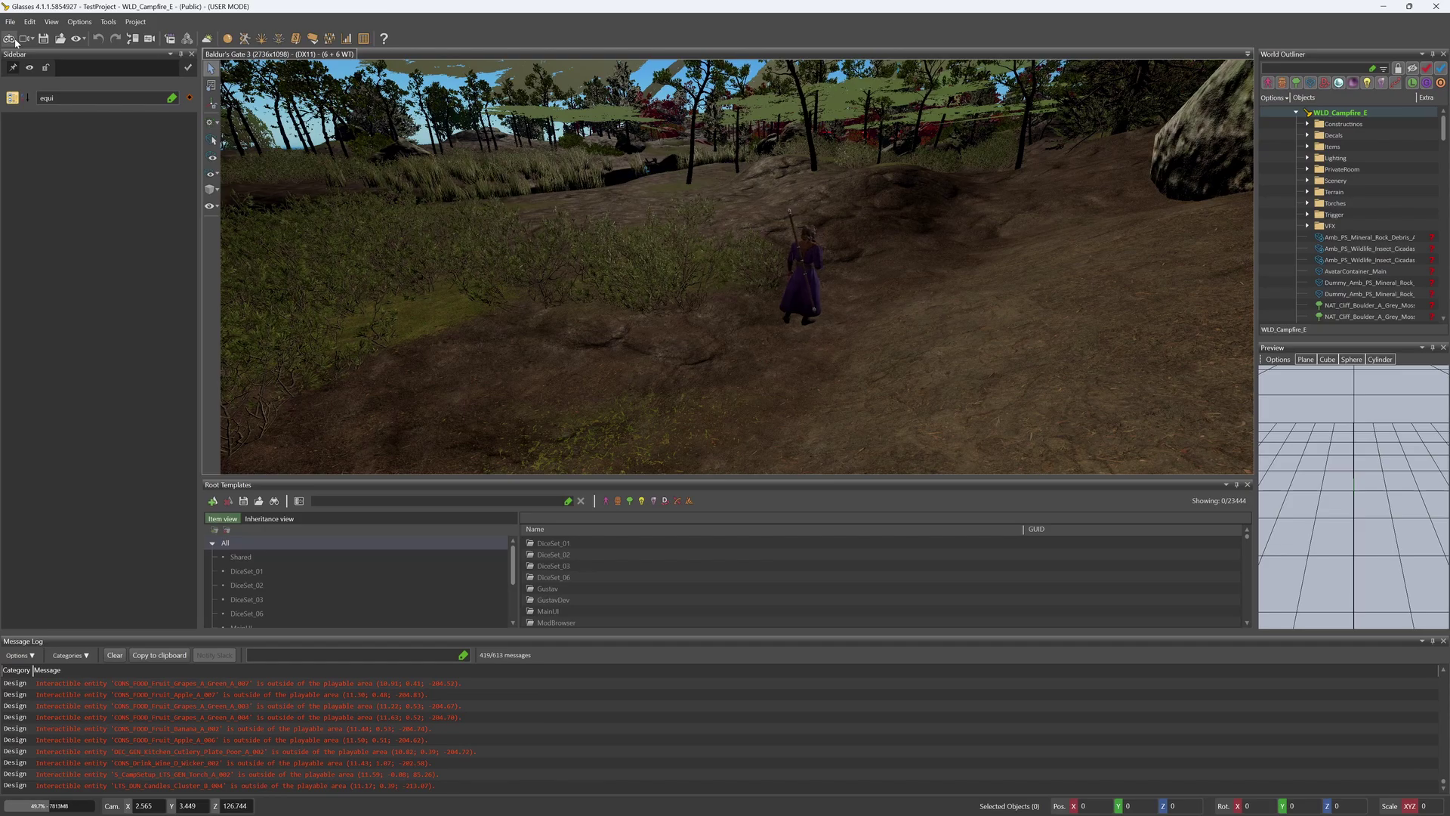
Enter game mode again and use the editor camera to bring the player character to the campsite clearing.
{"action": "left_click", "coordinate": [15, 41]}
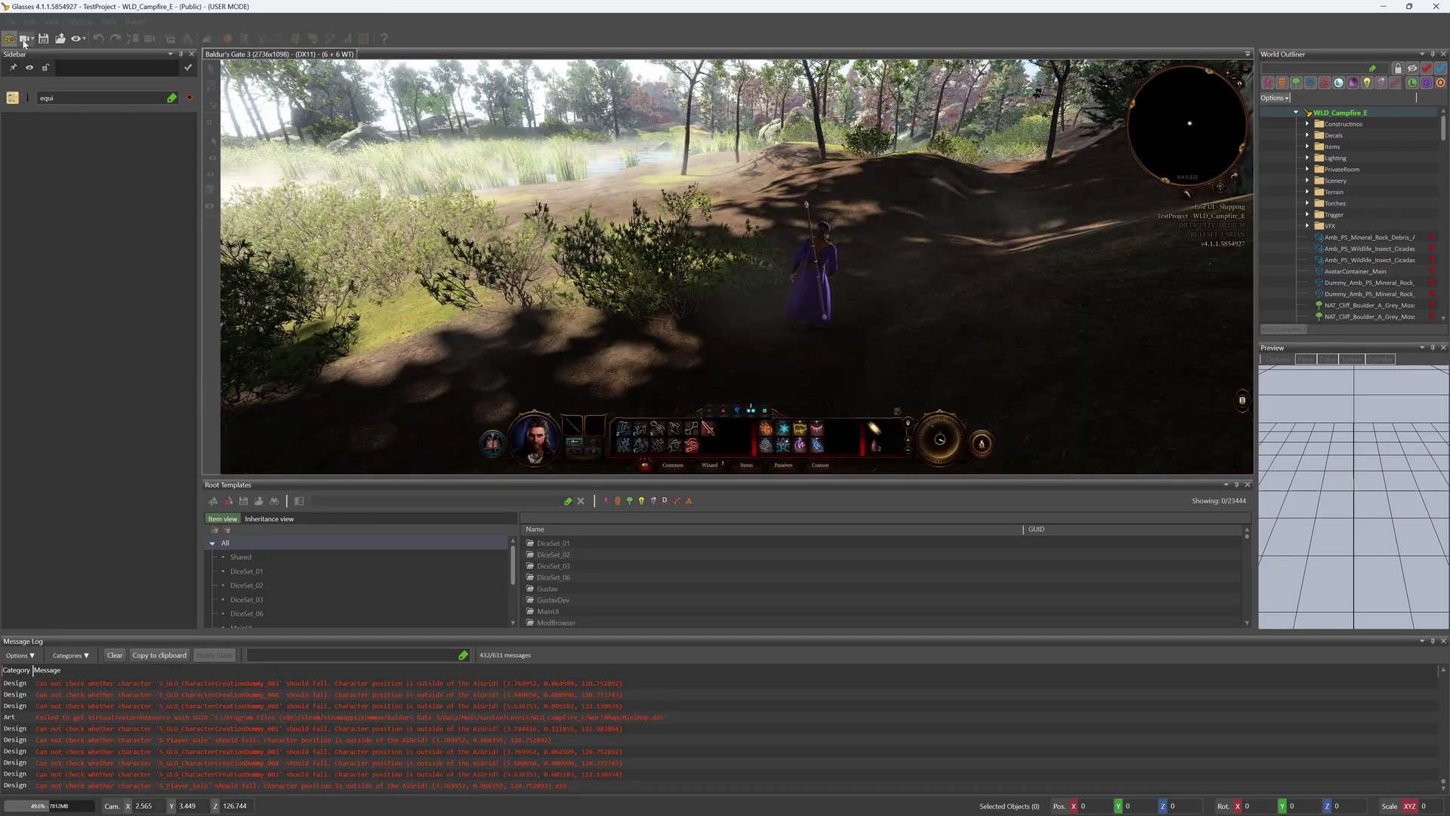
{"action": "left_click", "coordinate": [32, 41]}
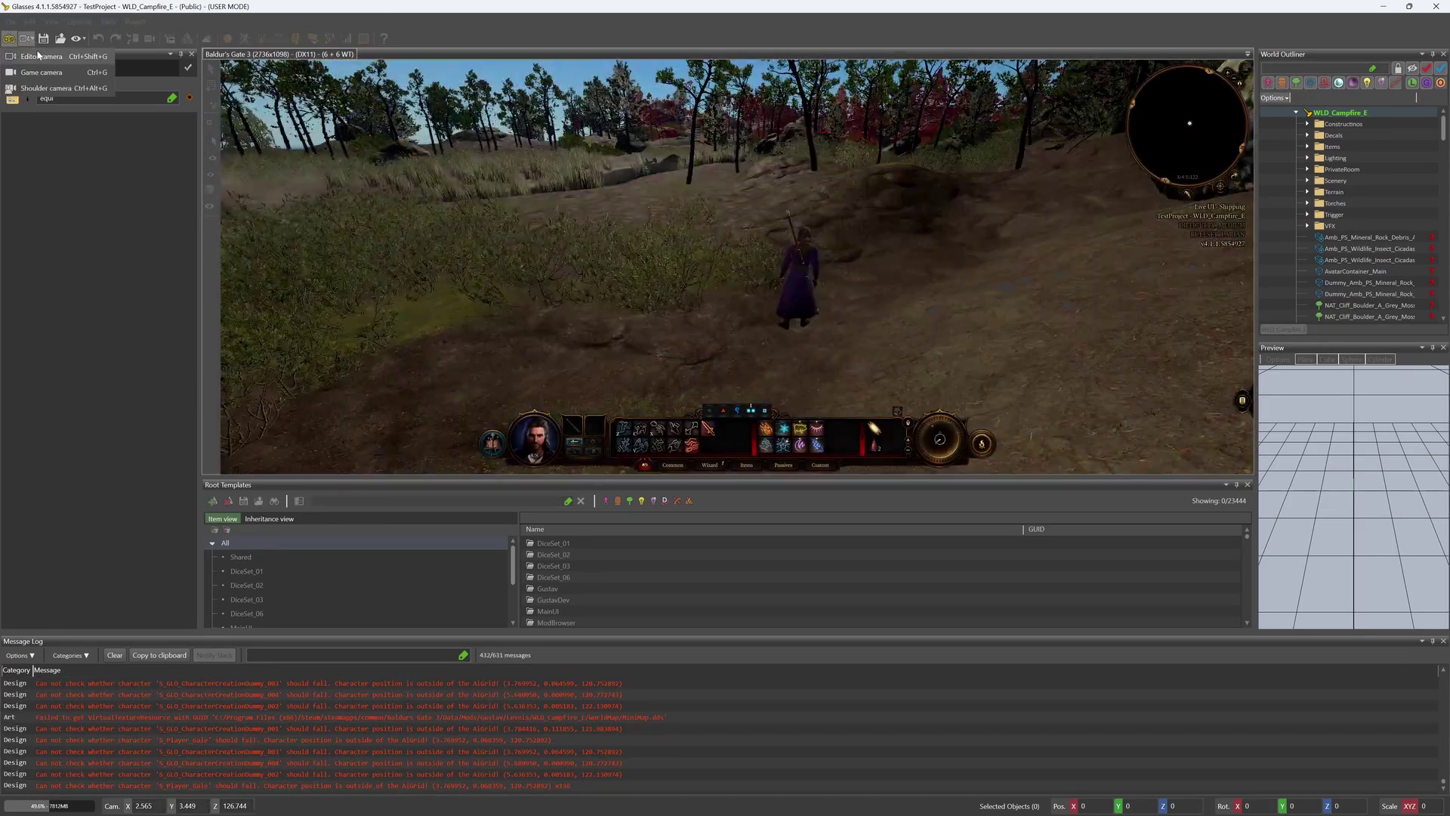
{"action": "left_click", "coordinate": [610, 197]}
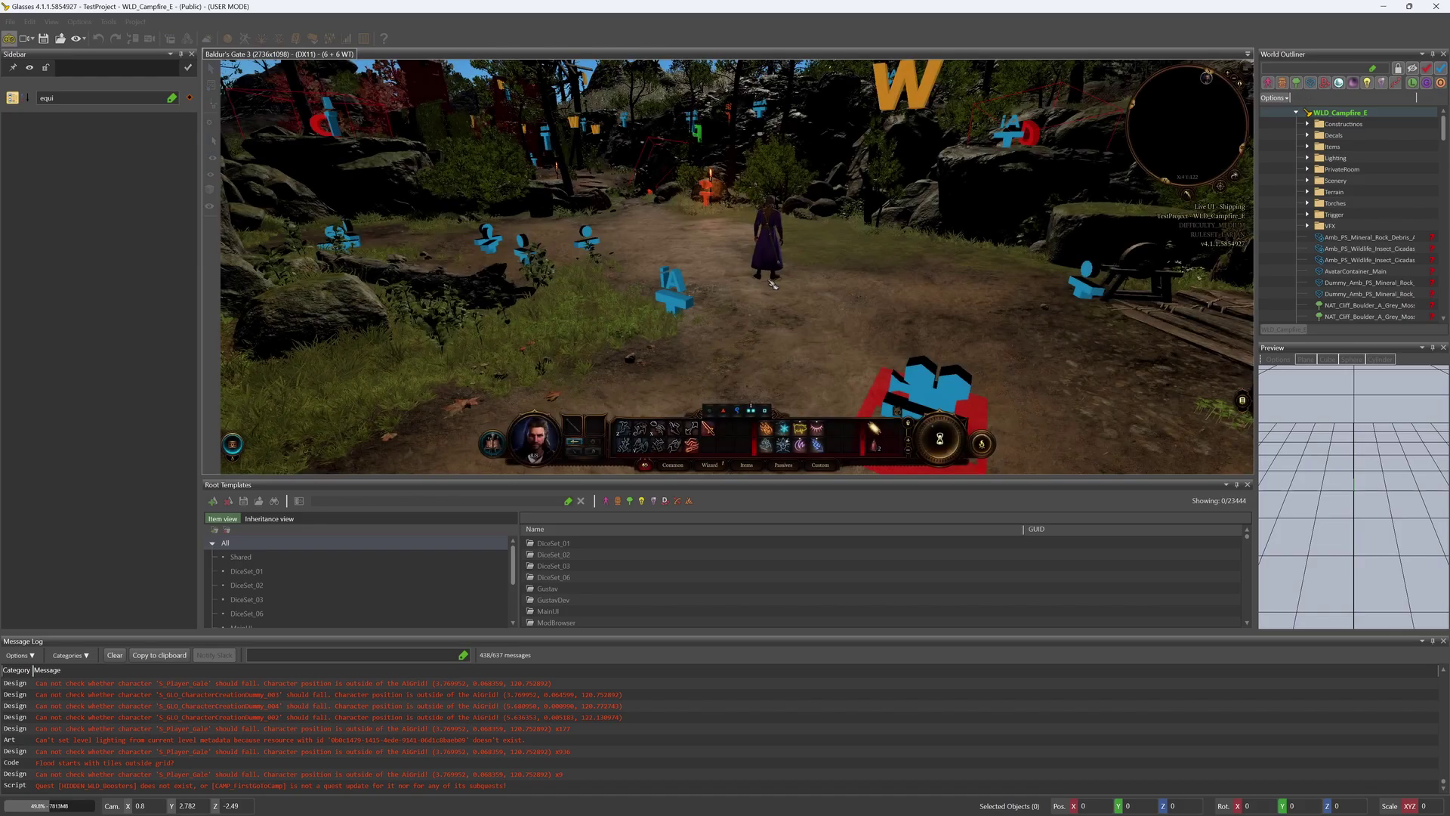
Switch to the game camera and rotate the view around the player character in the campsite.
{"action": "left_click", "coordinate": [27, 38]}
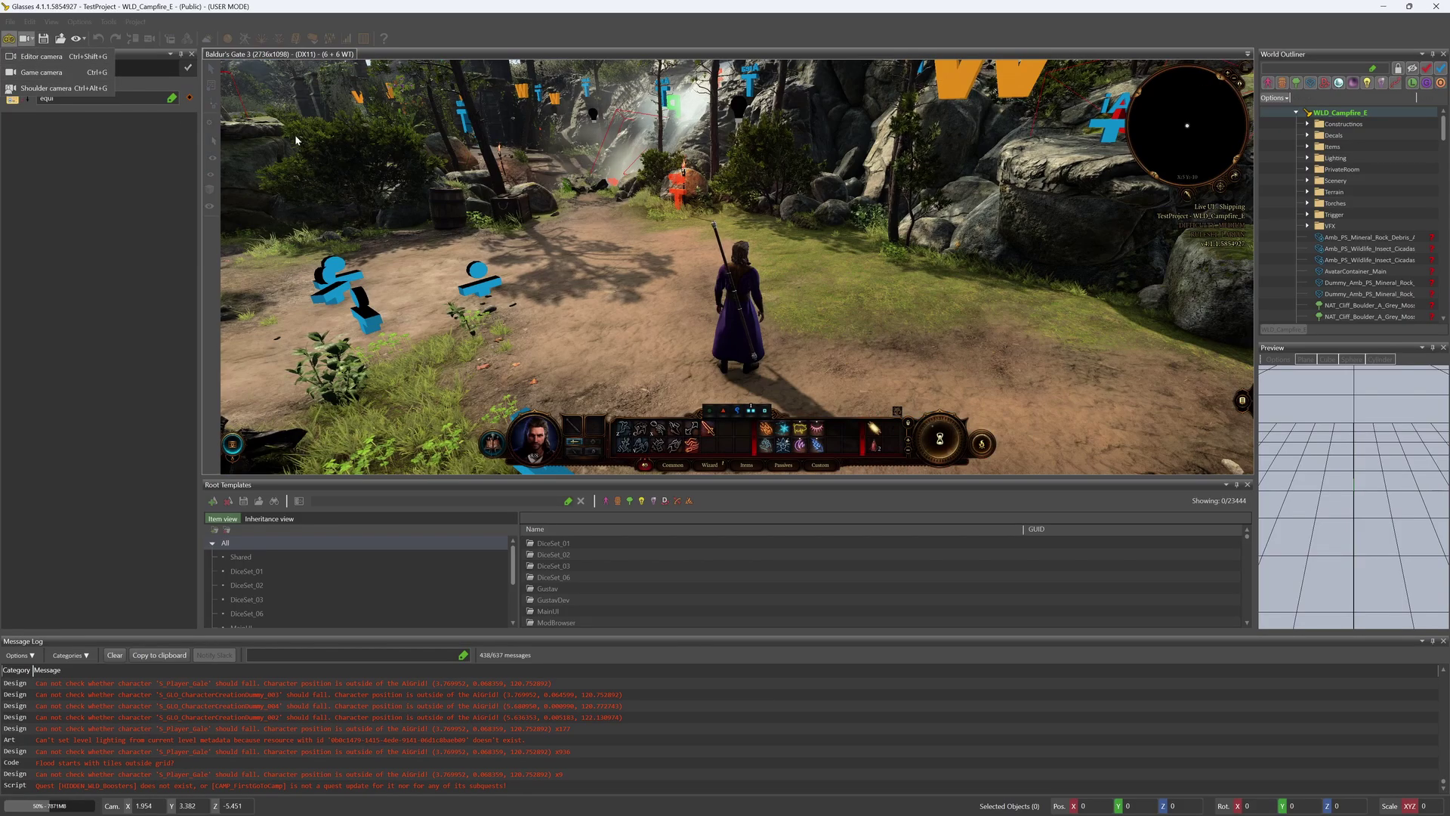
{"action": "left_click", "coordinate": [38, 70]}
{"action": "key", "text": "e"}
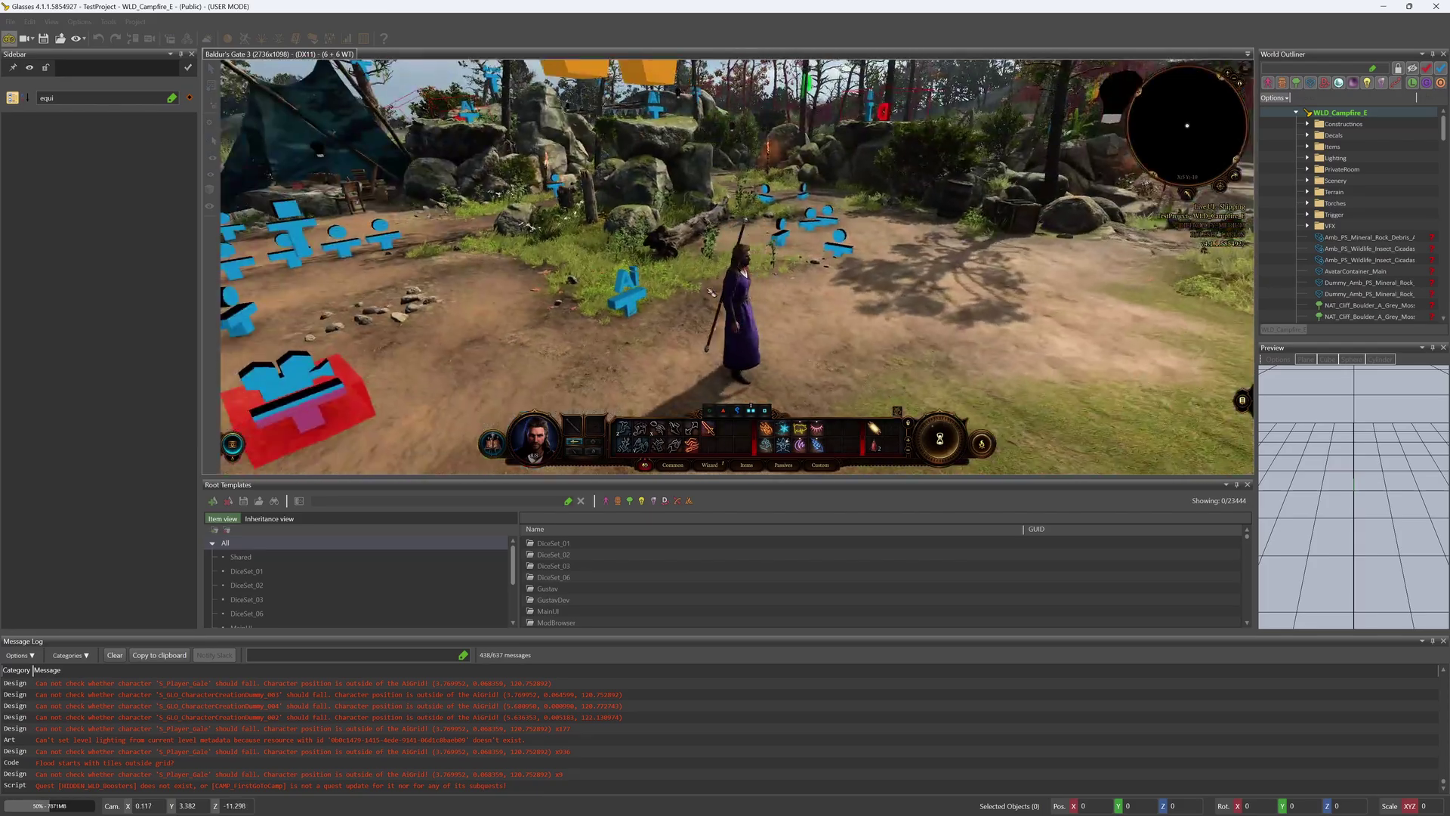